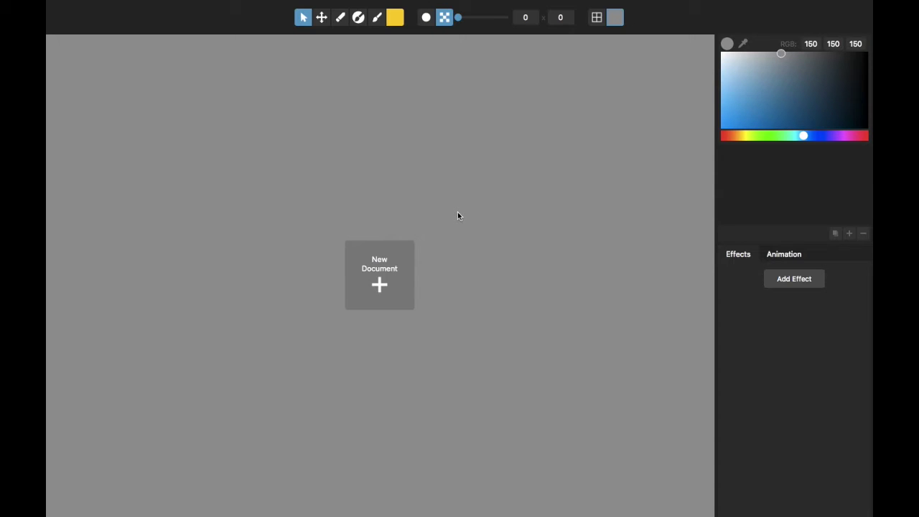
Create a new 64×32 document at scale 10 and turn on the pixel grid.
left_click(382, 272)
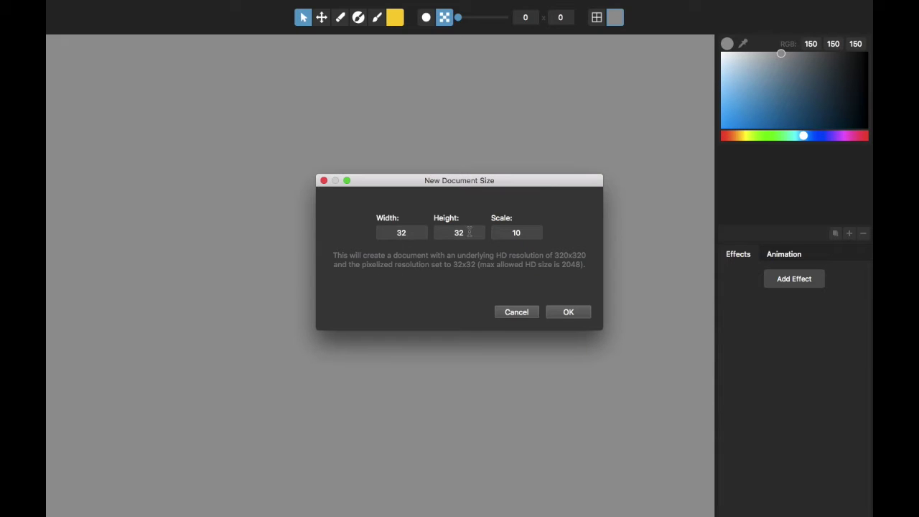
left_click(415, 232)
key("BackSpace")
key("BackSpace")
type("64")
left_click(551, 310)
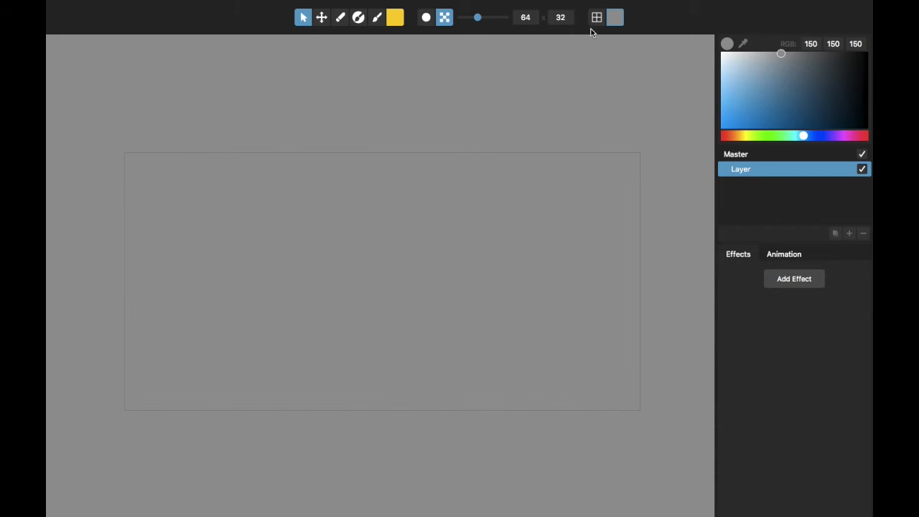
left_click(596, 20)
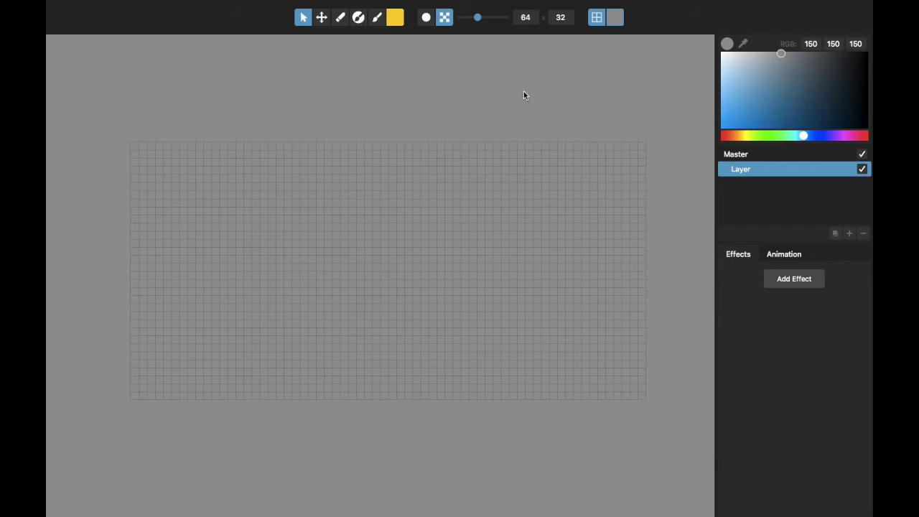
Make the canvas background blue and add a second layer on top.
left_click(615, 18)
left_click_drag(753, 75, 742, 104)
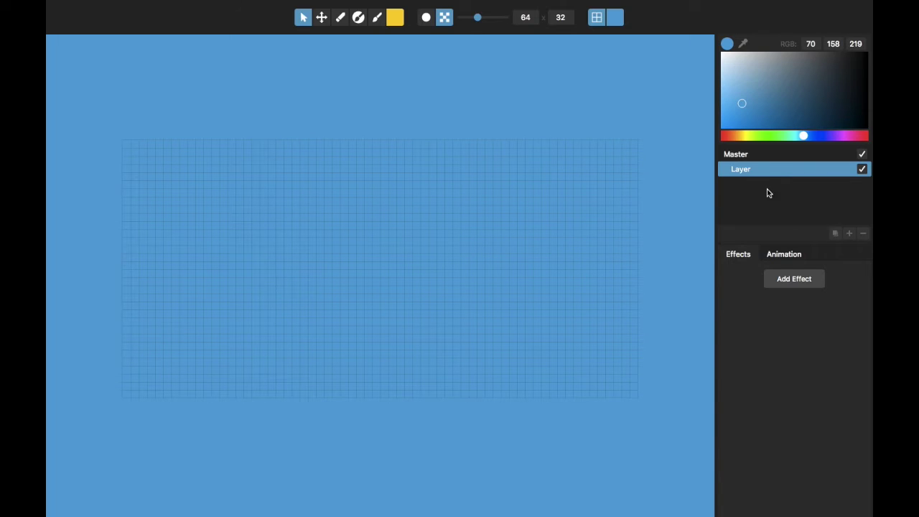
left_click(851, 235)
left_click_drag(736, 188, 746, 173)
Rename the layers 'Full cloud' and 'Cloud bit', leaving Cloud bit active.
double_click(747, 170)
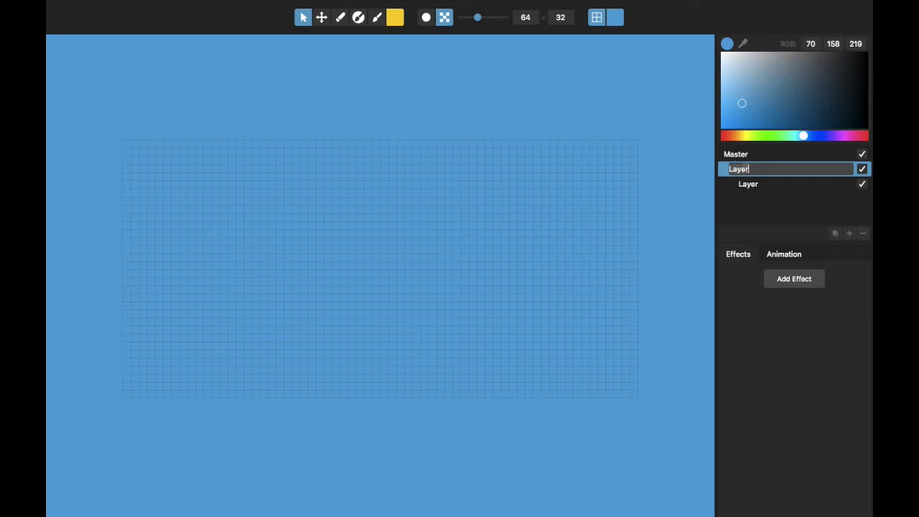
type("Full cloud")
key("Return")
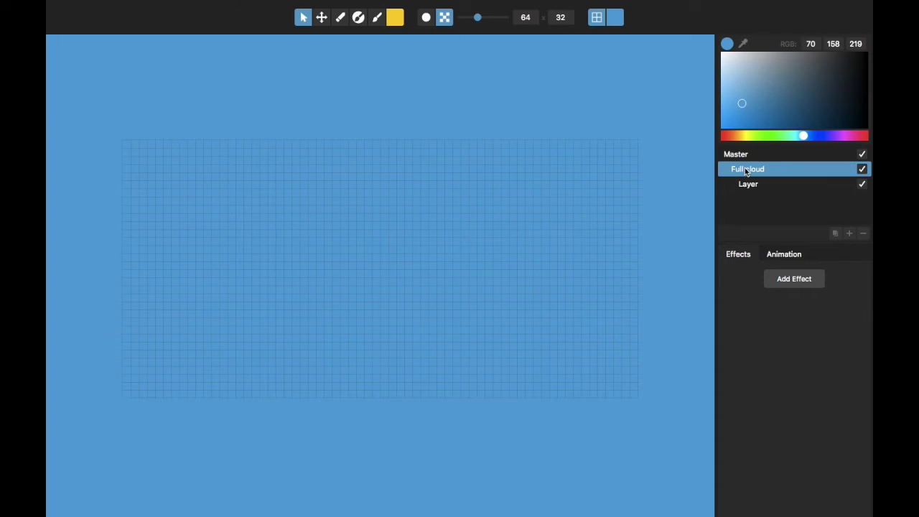
left_click(756, 188)
double_click(753, 185)
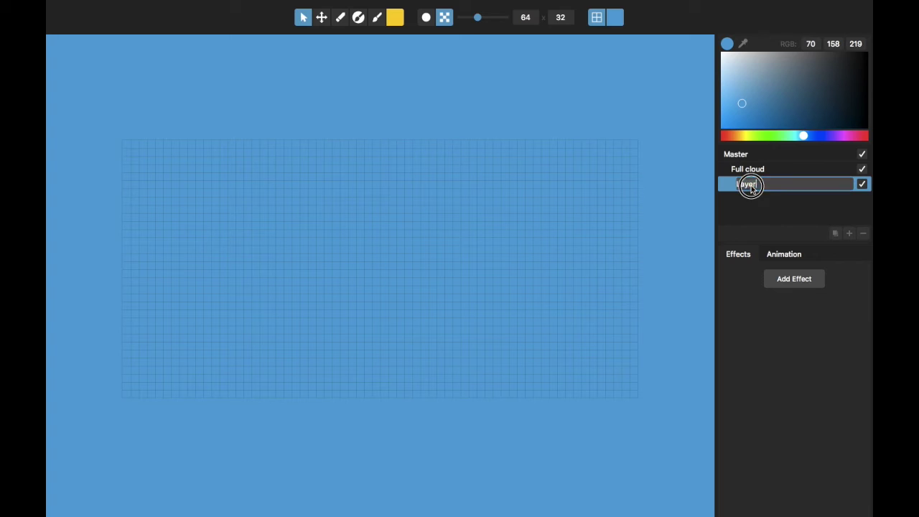
type("Cloud bit")
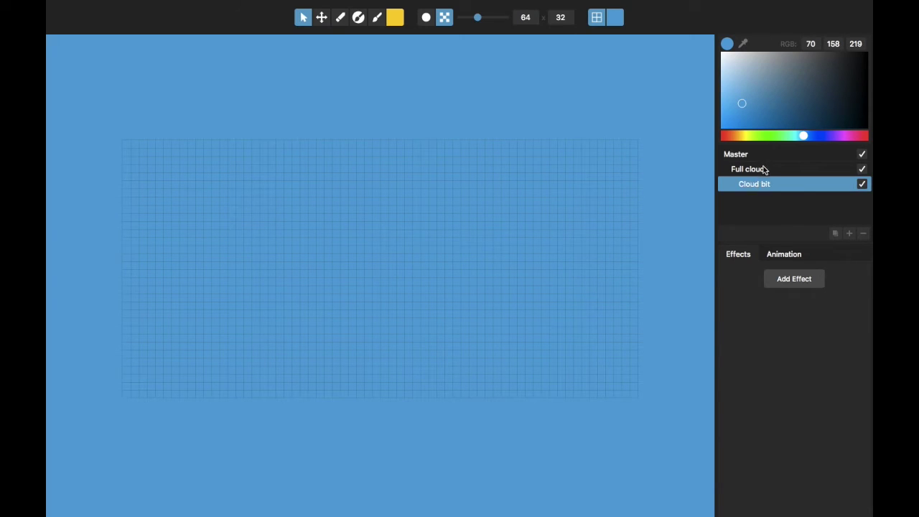
left_click(759, 169)
left_click(759, 184)
left_click(759, 170)
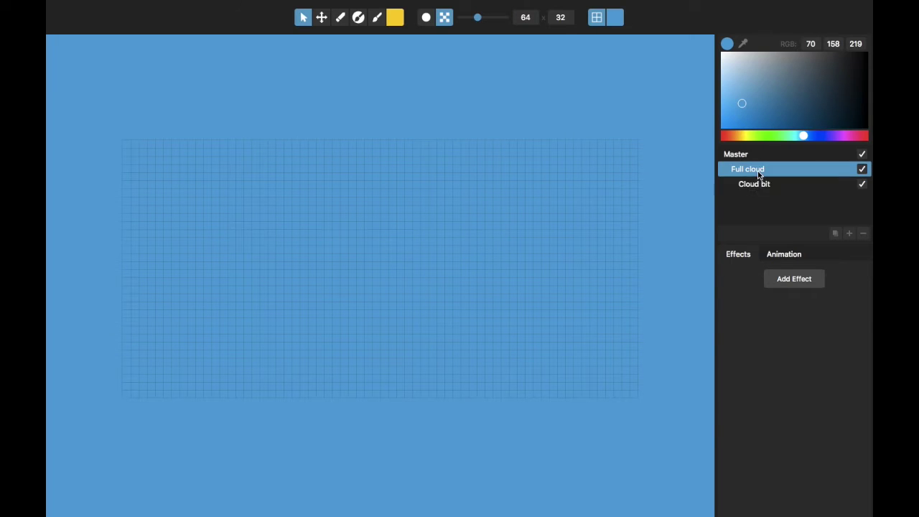
left_click(758, 184)
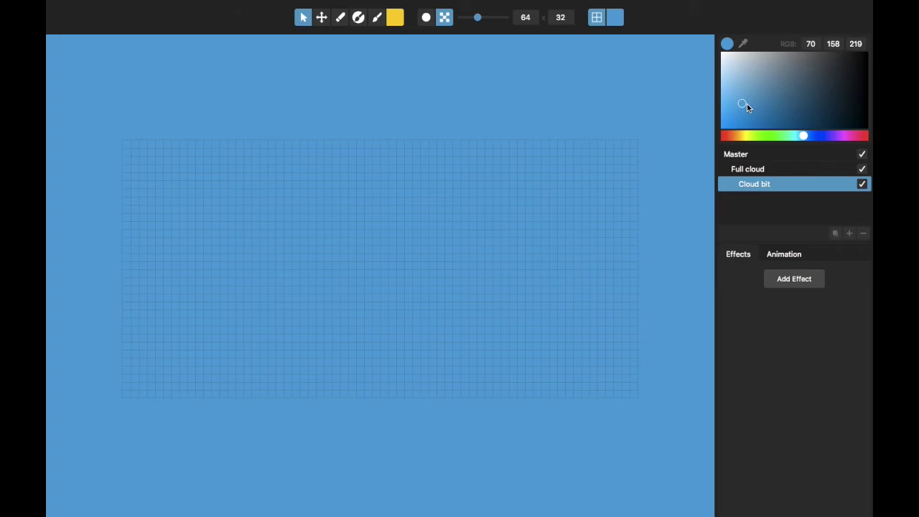
Fine-tune the blue background, then set white as the painting colour and save it as a swatch.
mouse_move(747, 104)
left_mouse_down()
mouse_move(718, 49)
mouse_move(743, 106)
mouse_move(733, 104)
left_mouse_up()
left_click(397, 18)
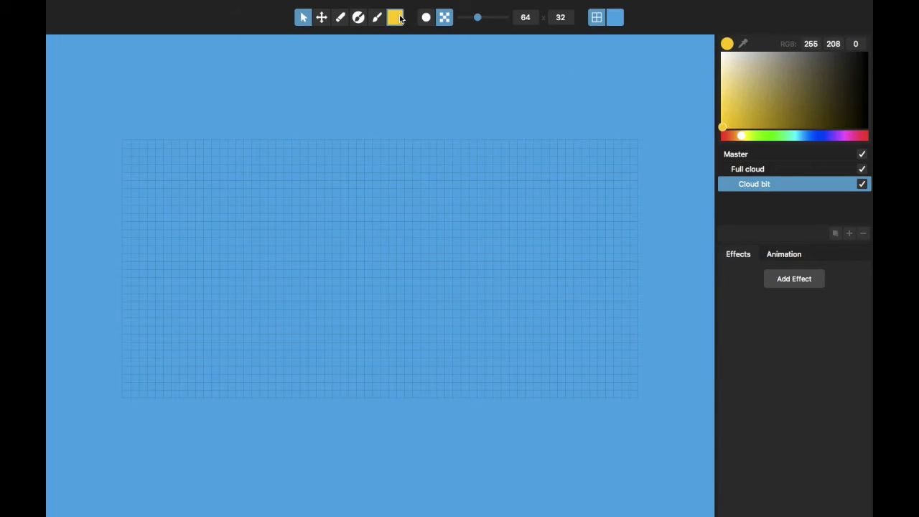
mouse_move(741, 68)
left_mouse_down()
mouse_move(706, 43)
mouse_move(761, 47)
mouse_move(714, 53)
left_mouse_up()
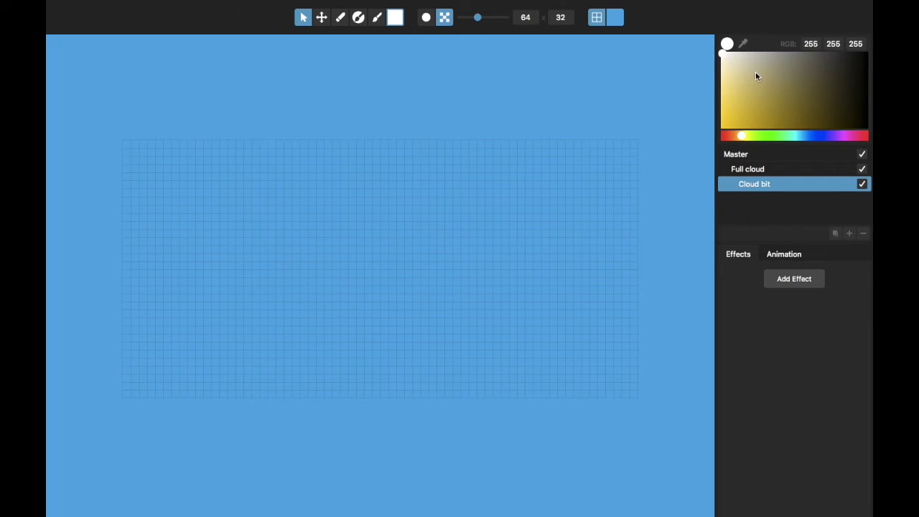
left_click(725, 138)
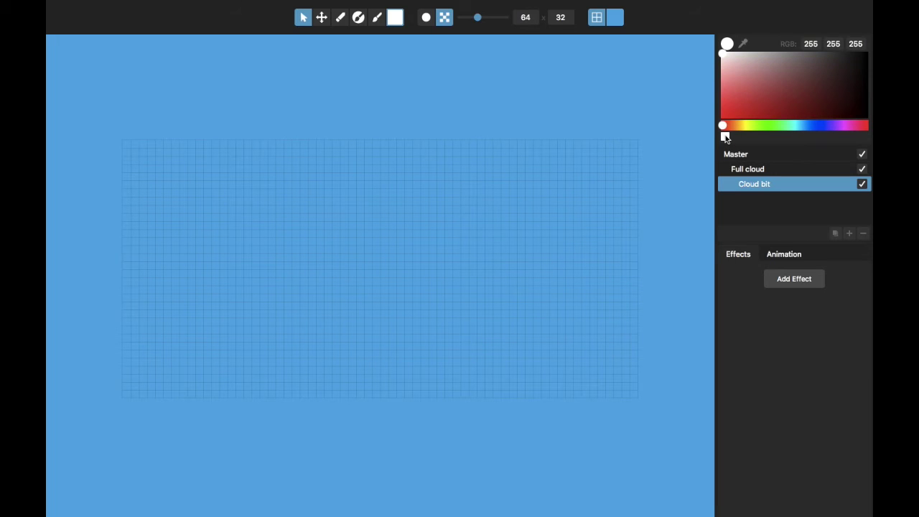
Add light grey and 192 grey shades to the reusable colour swatches.
mouse_move(726, 61)
left_mouse_down()
mouse_move(742, 45)
mouse_move(758, 50)
left_mouse_up()
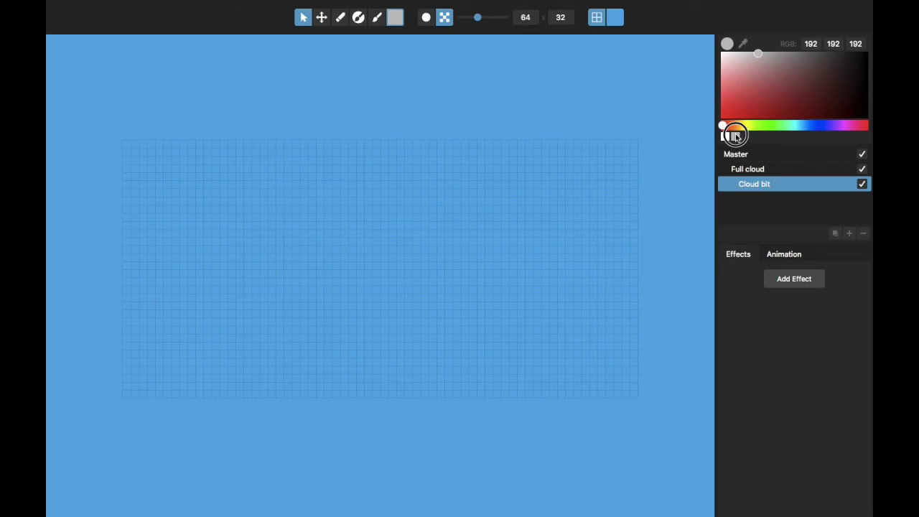
left_click(734, 137)
left_click(736, 137)
left_click_drag(759, 54, 737, 54)
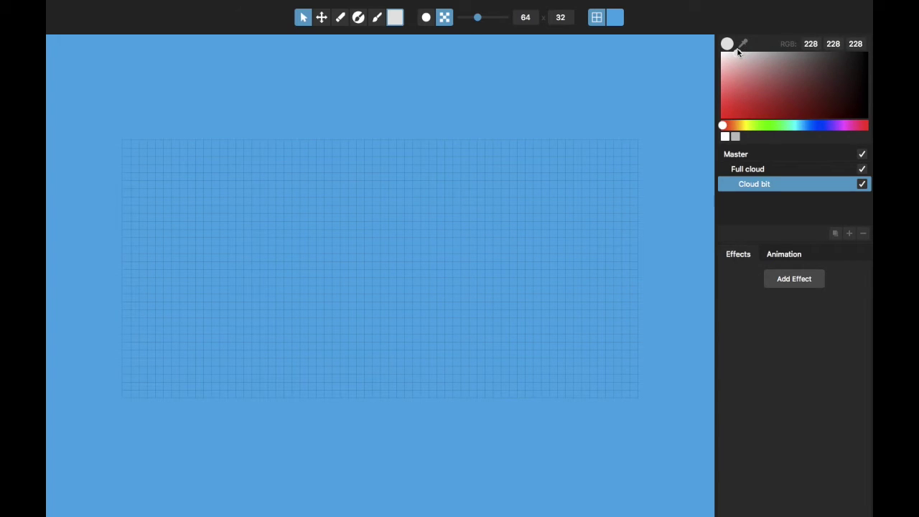
left_click(726, 136)
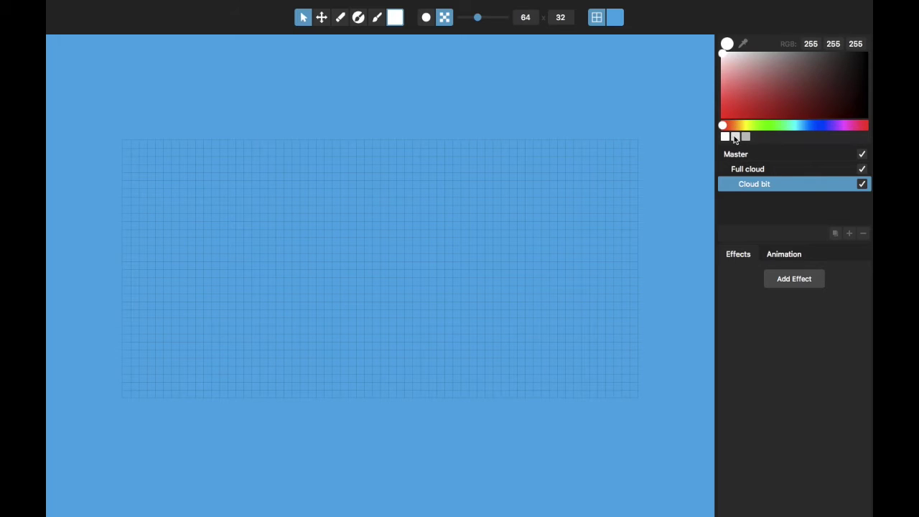
Compare the saved white and grey swatches, settling on white as the painting colour.
left_click(737, 137)
left_click(736, 137)
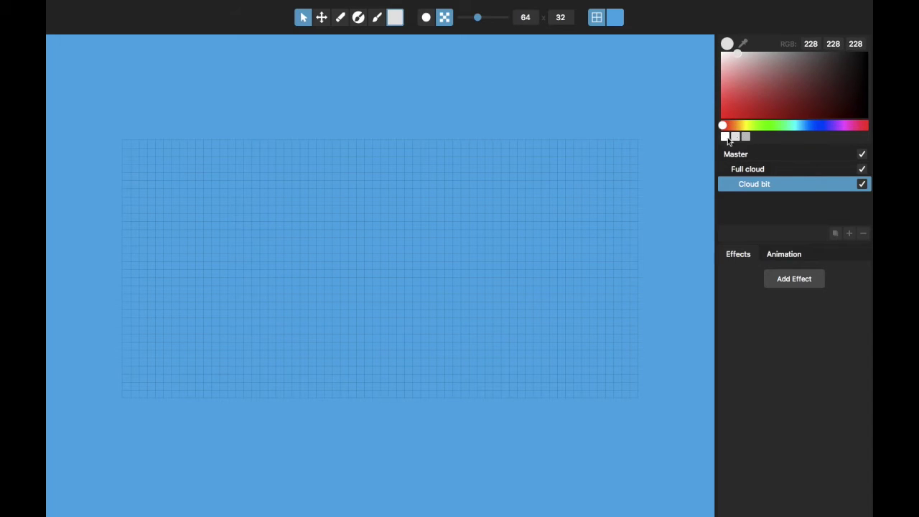
left_click(726, 137)
left_click(736, 137)
left_click(736, 139)
left_click(736, 137)
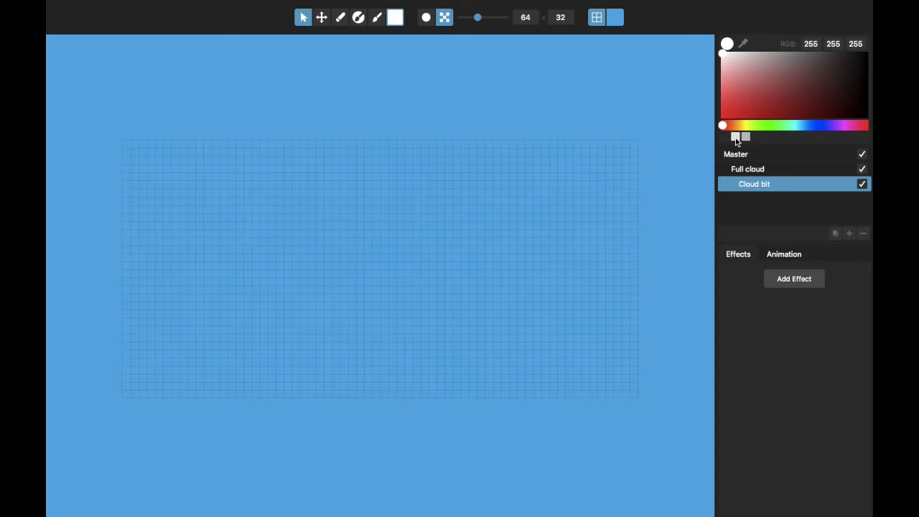
left_click(735, 137)
left_click(736, 137)
left_click(736, 138)
left_click(735, 137)
left_click(735, 137)
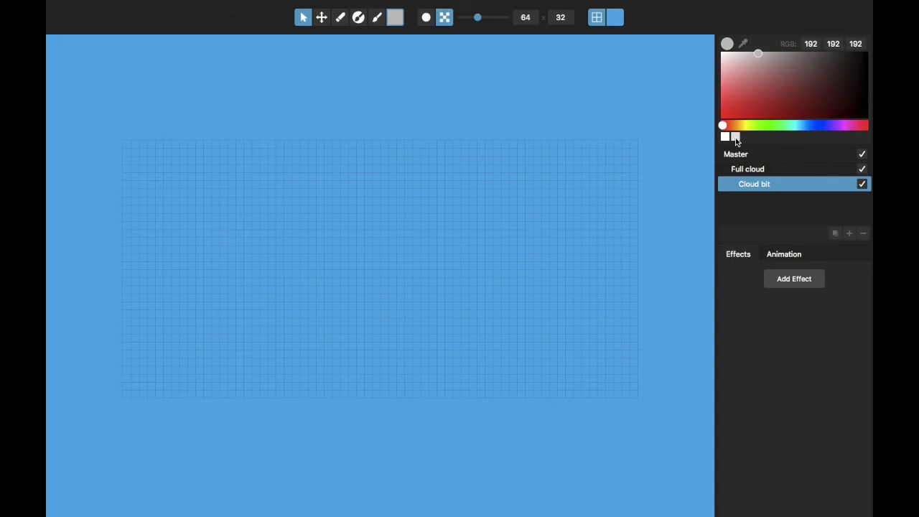
left_click(736, 137)
left_click(735, 137)
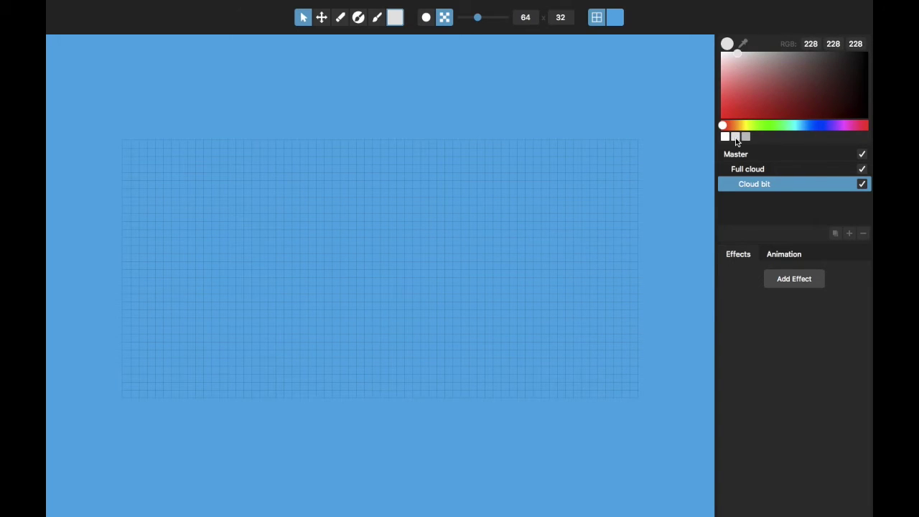
left_click(736, 137)
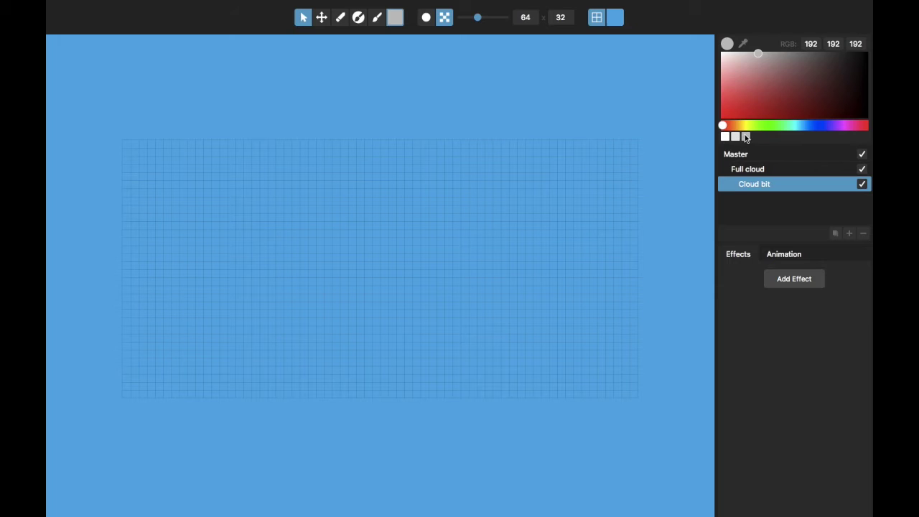
left_click(746, 137)
left_click(746, 137)
left_click(745, 136)
left_click(745, 135)
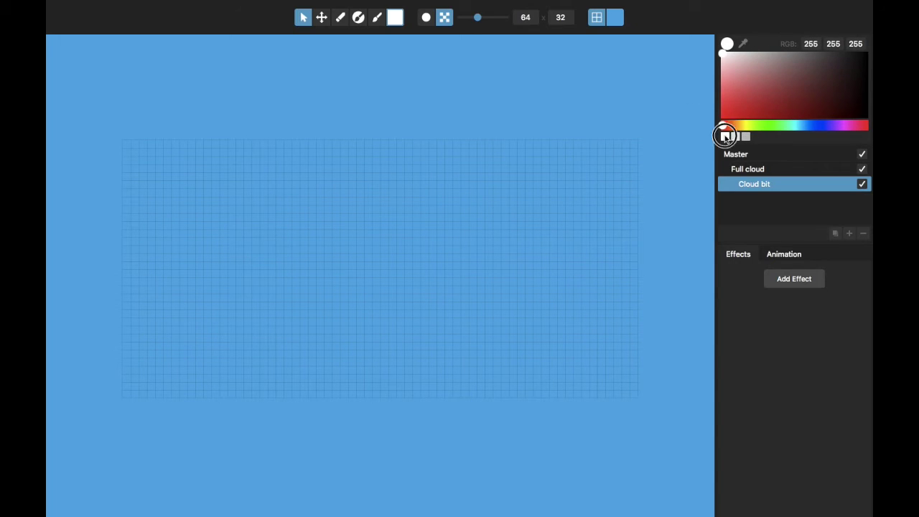
left_click(376, 18)
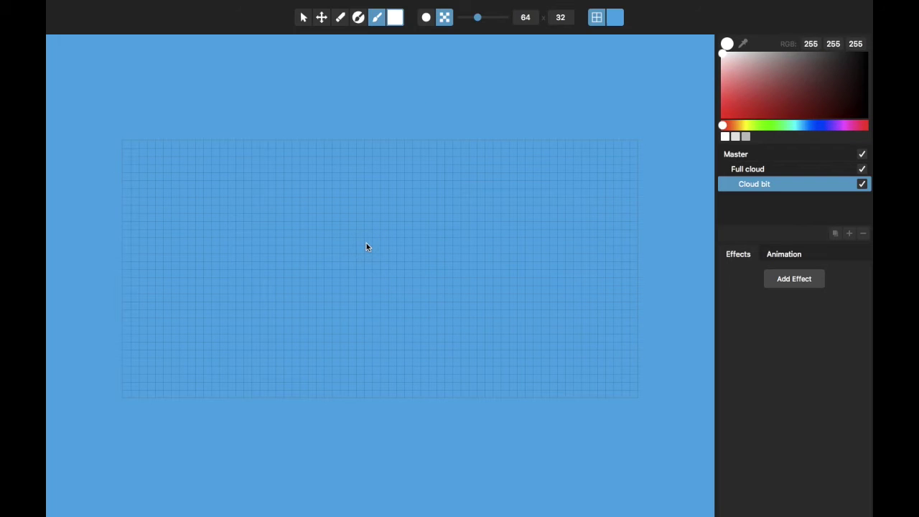
Paint a white cloud blob mid-canvas and display it with smooth rendering.
mouse_move(354, 294)
left_mouse_down()
mouse_move(377, 287)
mouse_move(381, 261)
left_mouse_up()
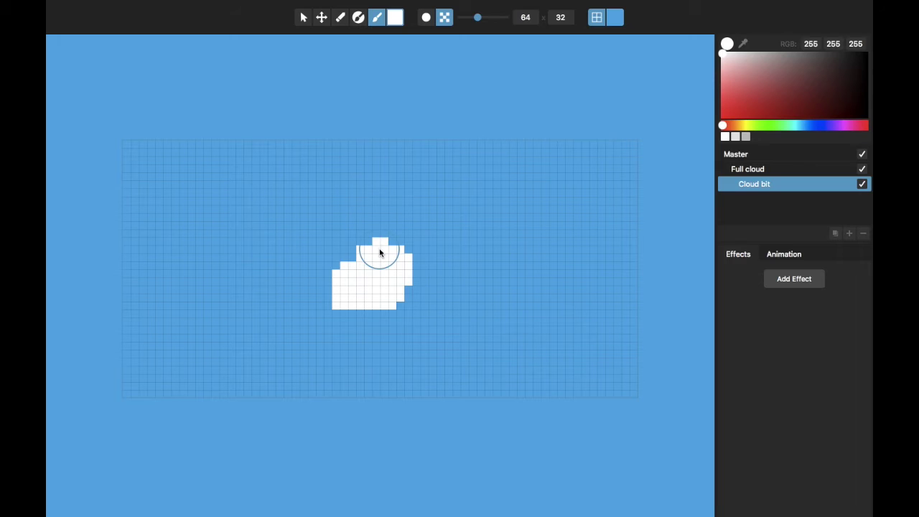
key("p")
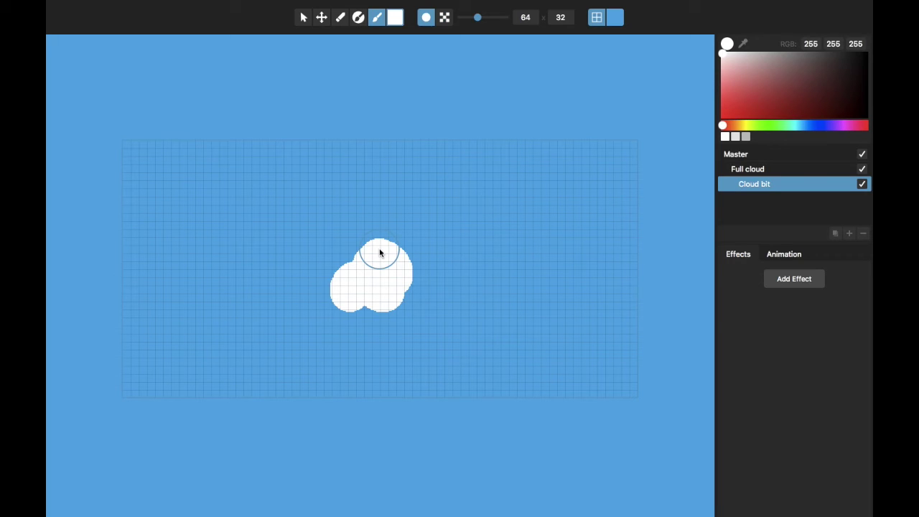
left_click(442, 19)
left_click(427, 18)
mouse_move(379, 254)
left_mouse_down()
mouse_move(397, 218)
mouse_move(391, 212)
mouse_move(437, 287)
mouse_move(469, 280)
mouse_move(471, 256)
mouse_move(459, 254)
mouse_move(482, 264)
mouse_move(459, 288)
mouse_move(412, 292)
mouse_move(469, 286)
mouse_move(492, 295)
mouse_move(500, 285)
mouse_move(499, 296)
mouse_move(379, 292)
mouse_move(370, 281)
mouse_move(323, 275)
mouse_move(303, 295)
mouse_move(311, 293)
mouse_move(292, 290)
mouse_move(318, 276)
mouse_move(318, 264)
mouse_move(376, 239)
mouse_move(352, 217)
mouse_move(369, 193)
mouse_move(423, 236)
mouse_move(435, 268)
mouse_move(451, 267)
mouse_move(476, 232)
mouse_move(527, 297)
mouse_move(558, 296)
mouse_move(285, 302)
mouse_move(313, 287)
left_mouse_up()
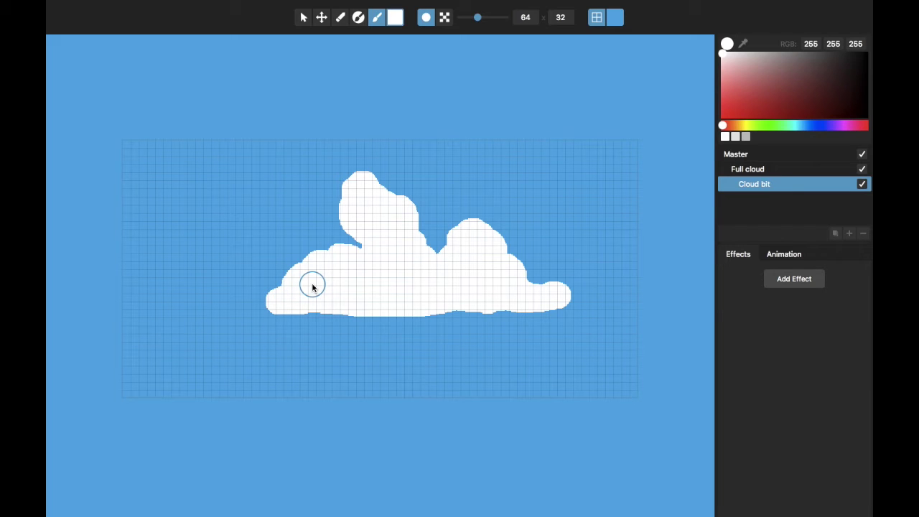
Erase along the bottom of the cloud to trim its edge flat.
key("p")
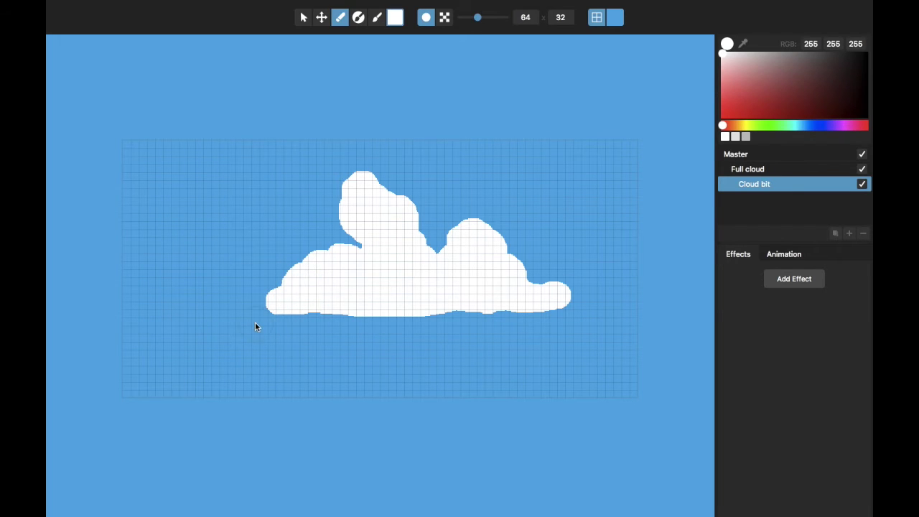
mouse_move(255, 326)
left_mouse_down()
mouse_move(566, 326)
mouse_move(591, 294)
mouse_move(558, 267)
mouse_move(549, 271)
mouse_move(576, 277)
mouse_move(589, 310)
left_mouse_up()
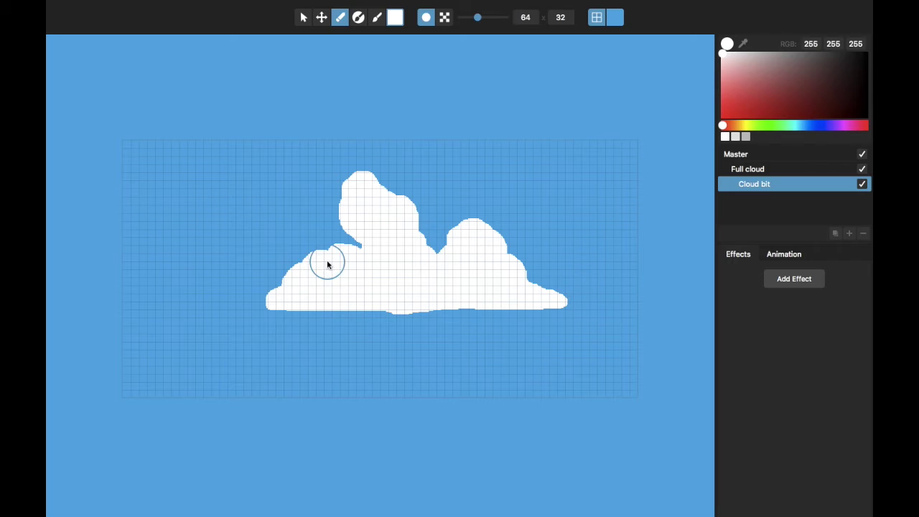
left_click(303, 17)
Pick the 228 light grey for the round brush and undo a test stroke.
left_click_drag(401, 146, 394, 162)
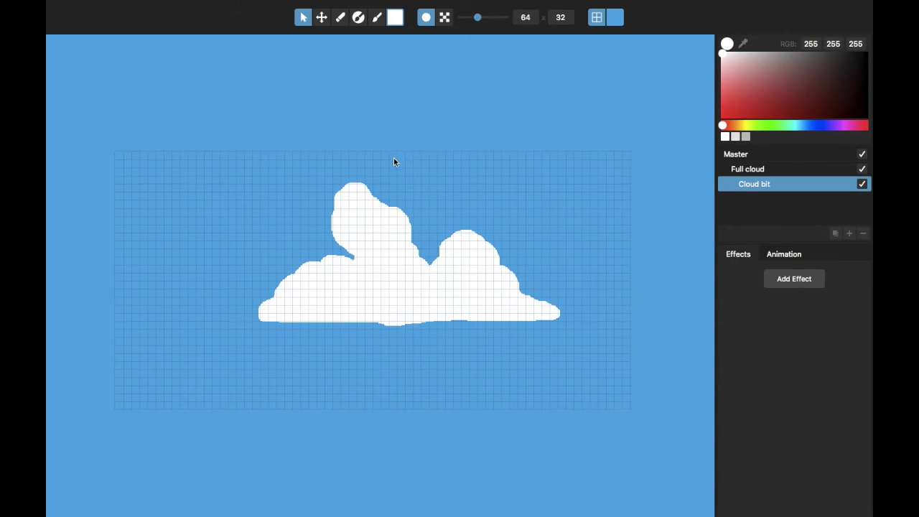
scroll(396, 186, "up", 4)
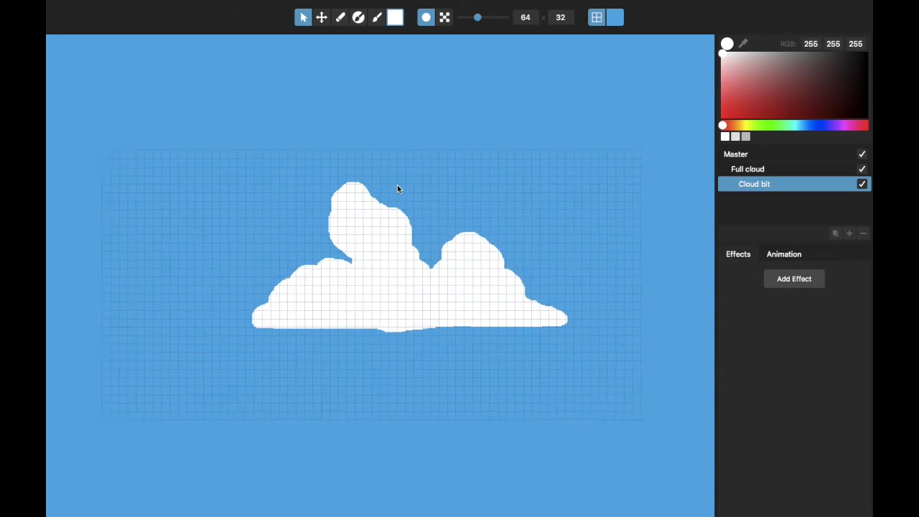
left_click(359, 19)
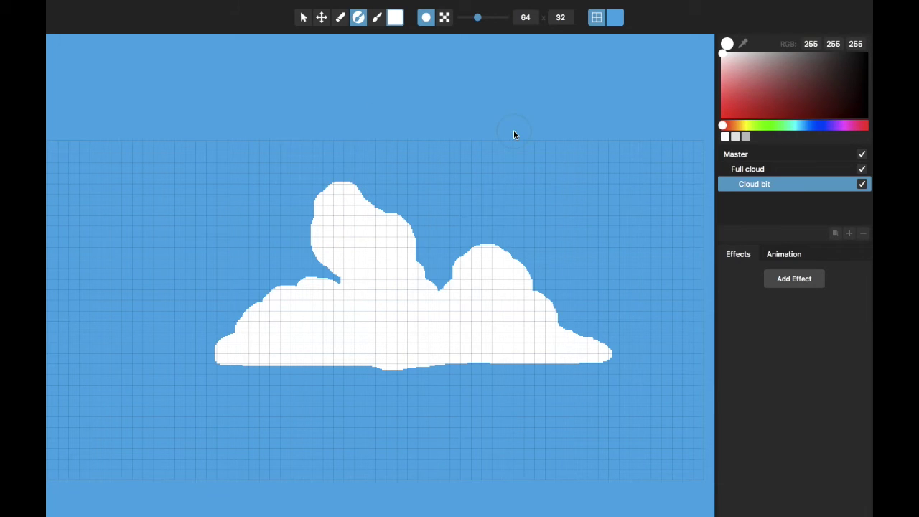
left_click(734, 136)
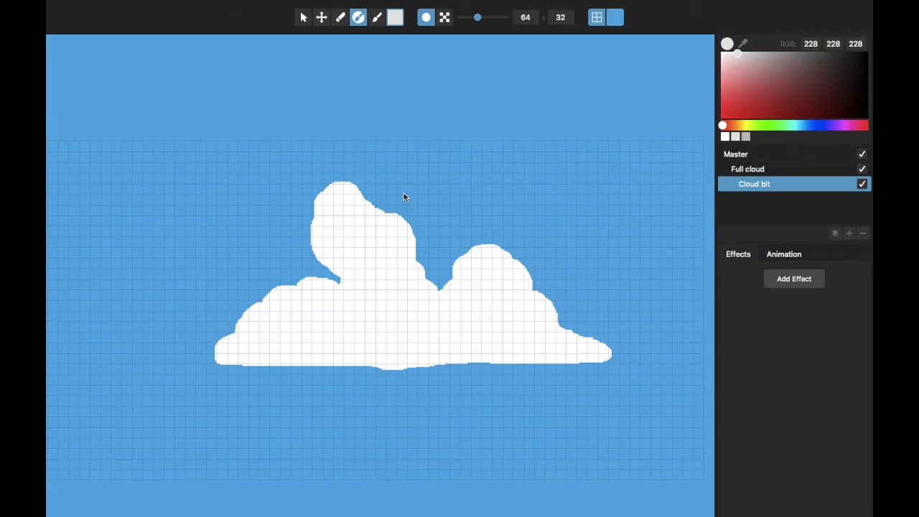
mouse_move(384, 219)
left_mouse_down()
mouse_move(261, 387)
mouse_move(460, 228)
mouse_move(339, 369)
mouse_move(409, 223)
left_mouse_up()
key("ctrl+z")
key("ctrl+z")
key("ctrl+z")
key("ctrl+z")
key("ctrl+z")
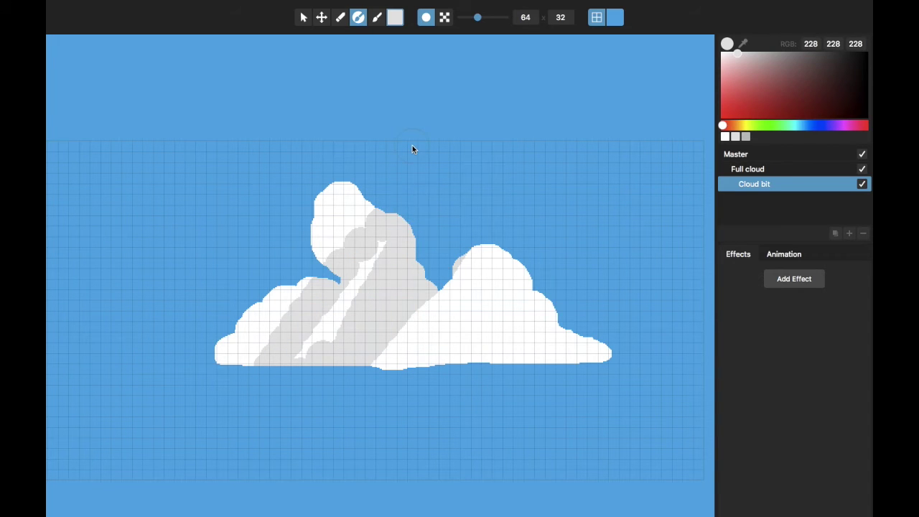
scroll(341, 244, "up", 2)
scroll(341, 244, "up", 1)
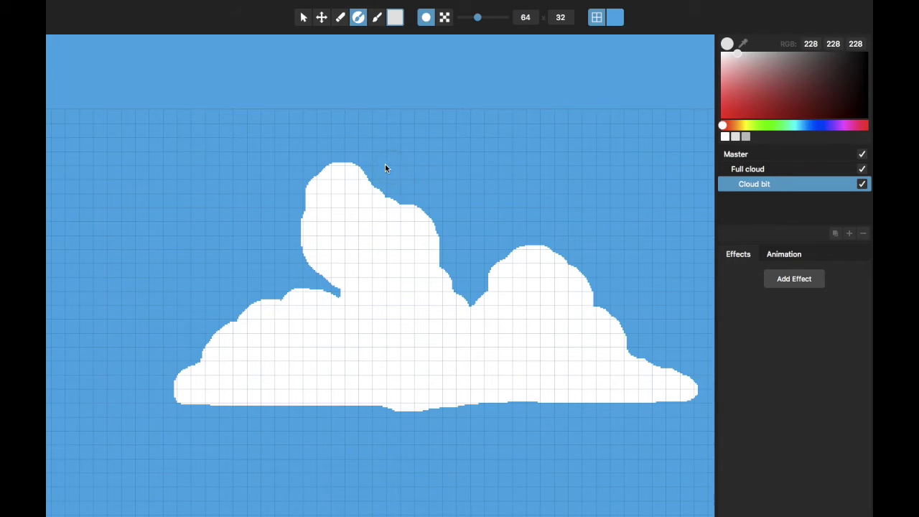
Shade the cloud's upper puff, right bump, middle and lower-left with light grey.
mouse_move(385, 168)
left_mouse_down()
mouse_move(396, 225)
mouse_move(372, 269)
mouse_move(315, 270)
mouse_move(286, 230)
left_mouse_up()
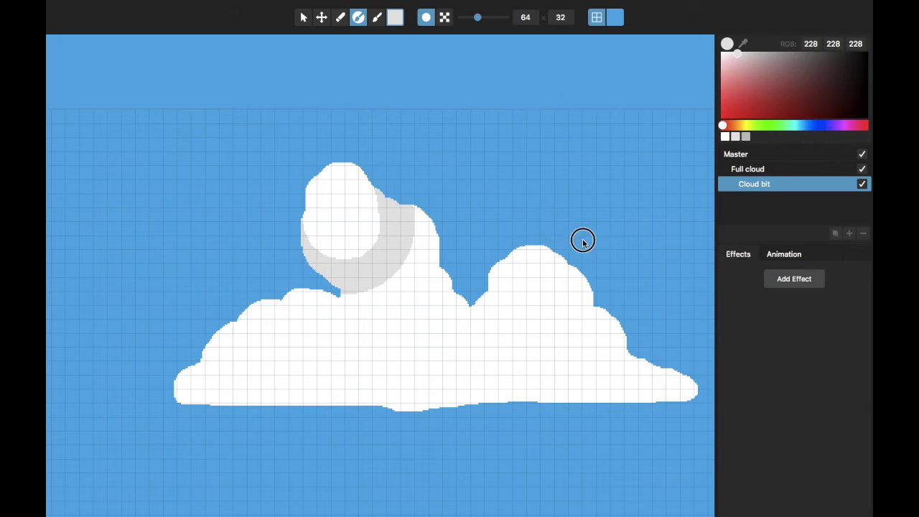
mouse_move(582, 240)
left_mouse_down()
mouse_move(592, 283)
mouse_move(566, 328)
left_mouse_up()
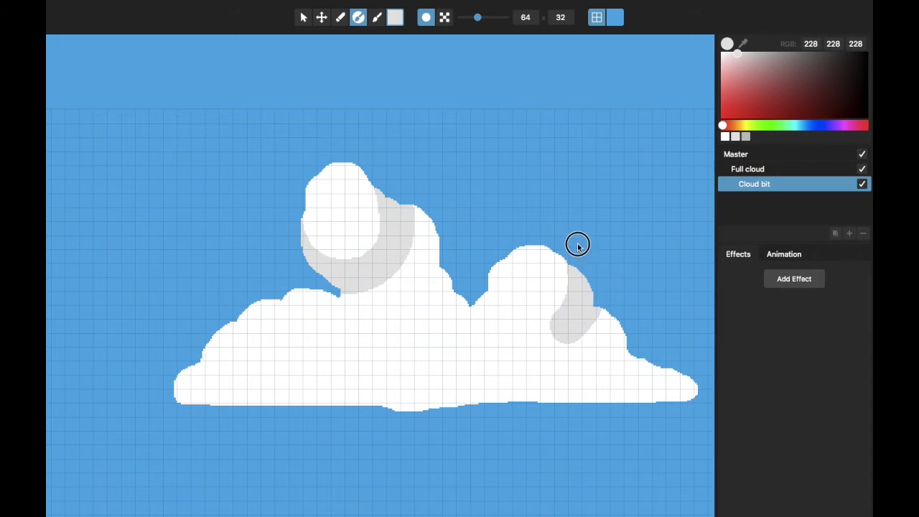
mouse_move(579, 242)
left_mouse_down()
mouse_move(581, 326)
mouse_move(522, 341)
mouse_move(481, 322)
left_mouse_up()
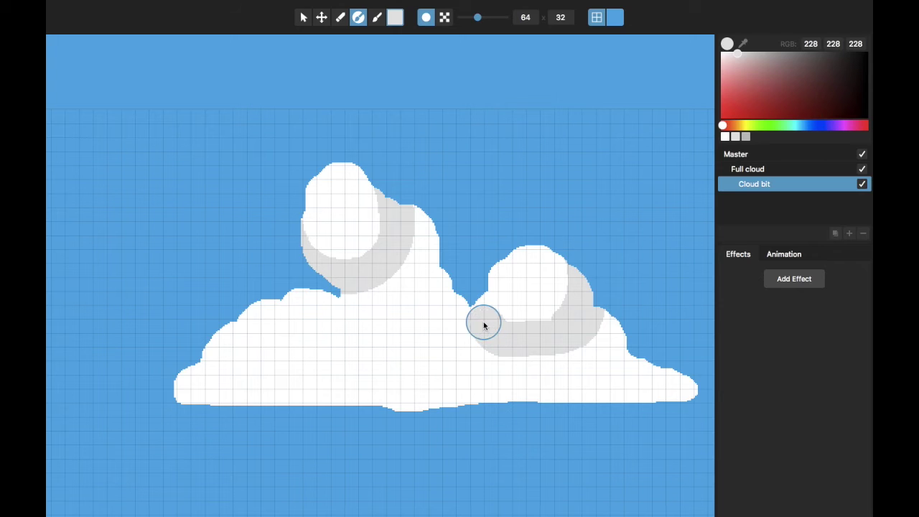
mouse_move(442, 291)
left_mouse_down()
mouse_move(417, 269)
mouse_move(429, 251)
mouse_move(425, 216)
mouse_move(423, 281)
mouse_move(414, 293)
mouse_move(396, 277)
mouse_move(419, 286)
mouse_move(434, 313)
mouse_move(468, 312)
mouse_move(479, 333)
mouse_move(573, 326)
mouse_move(558, 336)
mouse_move(553, 322)
mouse_move(577, 317)
mouse_move(584, 296)
mouse_move(568, 330)
mouse_move(541, 323)
mouse_move(520, 332)
mouse_move(493, 319)
mouse_move(485, 334)
mouse_move(499, 343)
mouse_move(441, 334)
mouse_move(351, 301)
mouse_move(397, 304)
left_mouse_up()
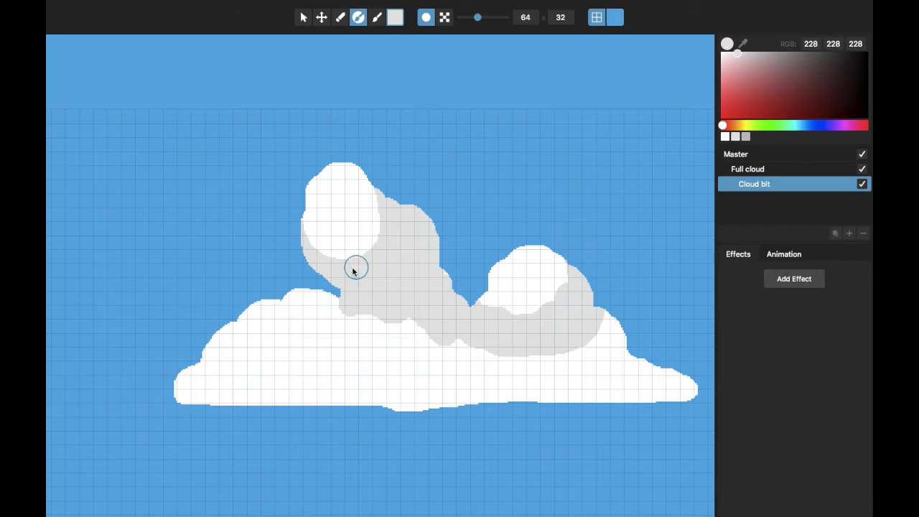
mouse_move(353, 271)
left_mouse_down()
mouse_move(392, 231)
mouse_move(407, 236)
mouse_move(380, 258)
mouse_move(302, 267)
left_mouse_up()
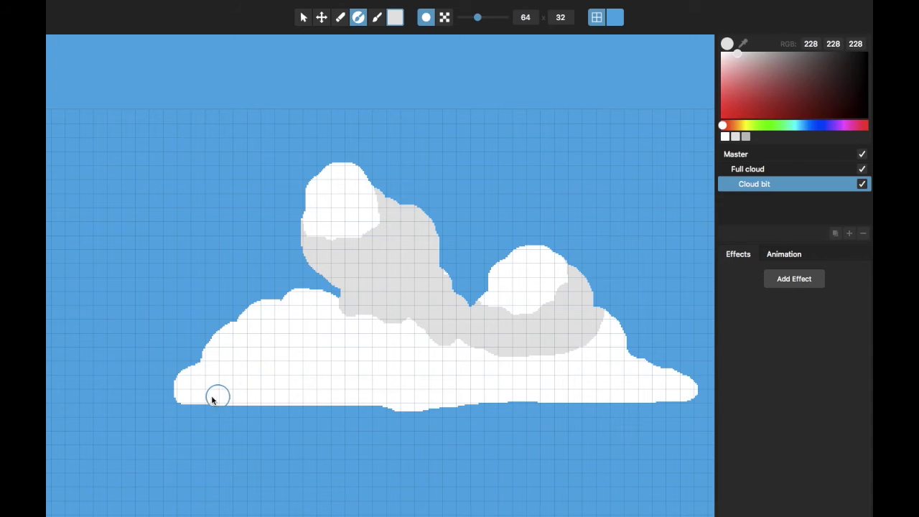
mouse_move(213, 400)
left_mouse_down()
mouse_move(242, 376)
mouse_move(312, 370)
mouse_move(328, 357)
mouse_move(338, 318)
mouse_move(272, 369)
mouse_move(349, 357)
mouse_move(377, 319)
mouse_move(297, 387)
mouse_move(174, 406)
mouse_move(357, 381)
mouse_move(304, 336)
mouse_move(279, 330)
mouse_move(288, 339)
mouse_move(381, 350)
mouse_move(415, 325)
mouse_move(378, 325)
mouse_move(417, 323)
left_mouse_up()
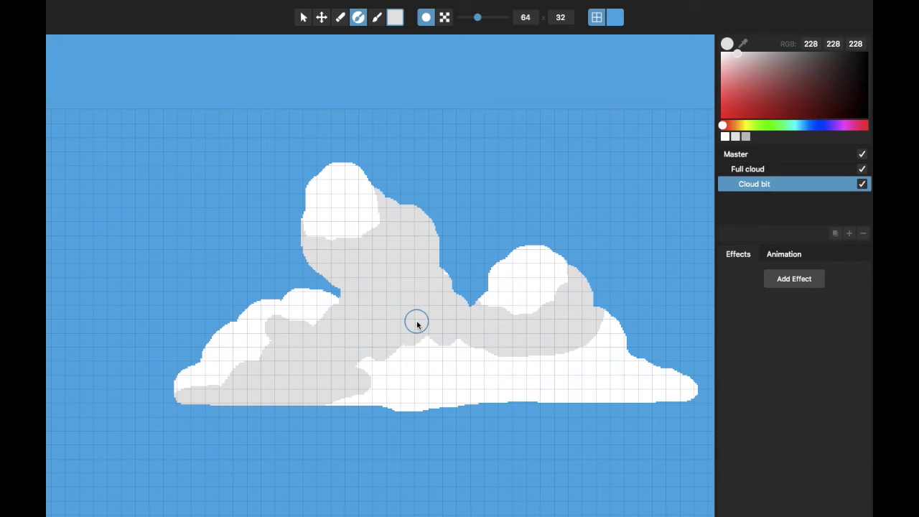
key("x")
key("x")
key("x")
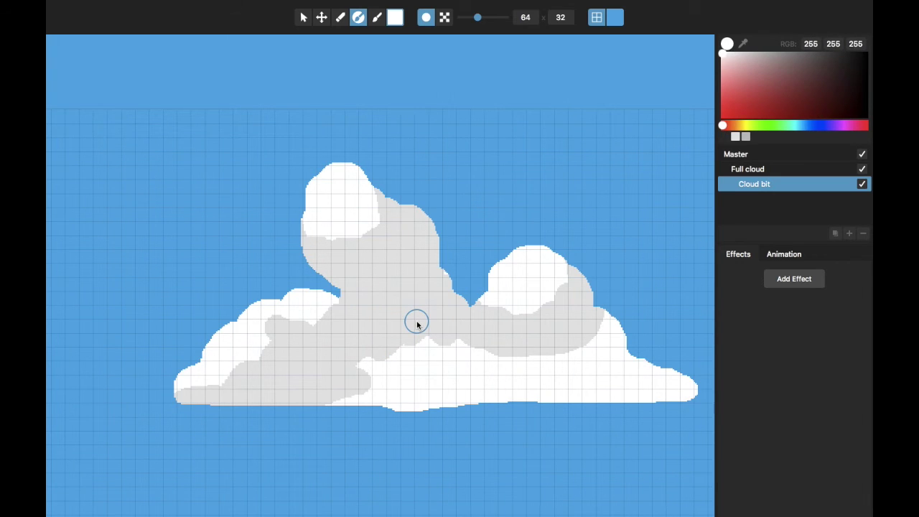
Paint a white puff at the cloud's centre and shade its lower right with 228 grey.
key("x")
key("x")
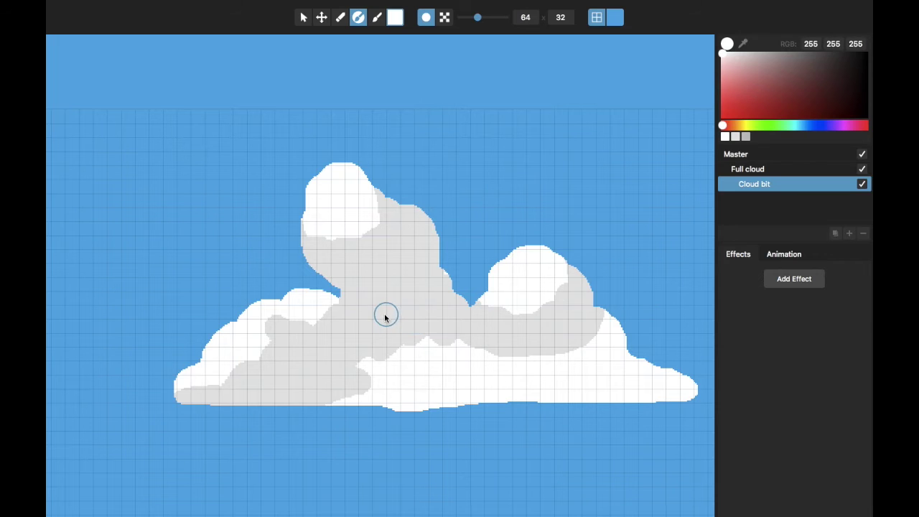
mouse_move(386, 329)
left_mouse_down()
mouse_move(404, 299)
mouse_move(419, 323)
mouse_move(406, 338)
mouse_move(456, 347)
mouse_move(443, 354)
mouse_move(408, 345)
mouse_move(414, 340)
mouse_move(379, 318)
mouse_move(390, 341)
left_mouse_up()
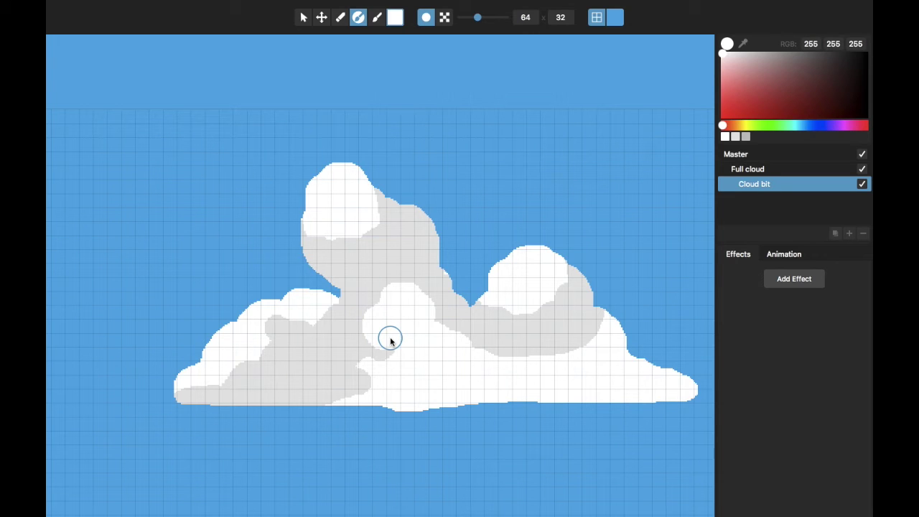
left_click(391, 341, "alt")
mouse_move(396, 359)
left_mouse_down()
mouse_move(426, 334)
mouse_move(465, 348)
mouse_move(432, 365)
mouse_move(443, 349)
mouse_move(366, 366)
mouse_move(358, 381)
mouse_move(387, 378)
mouse_move(402, 344)
mouse_move(379, 358)
mouse_move(381, 371)
mouse_move(401, 337)
mouse_move(429, 356)
mouse_move(481, 357)
mouse_move(479, 298)
mouse_move(497, 338)
mouse_move(548, 369)
mouse_move(548, 360)
mouse_move(592, 355)
mouse_move(598, 345)
mouse_move(672, 385)
mouse_move(510, 381)
mouse_move(331, 406)
left_mouse_up()
Paint a bumpy 192-grey shadow band along the cloud's base with a smaller brush for the bumps.
key("x")
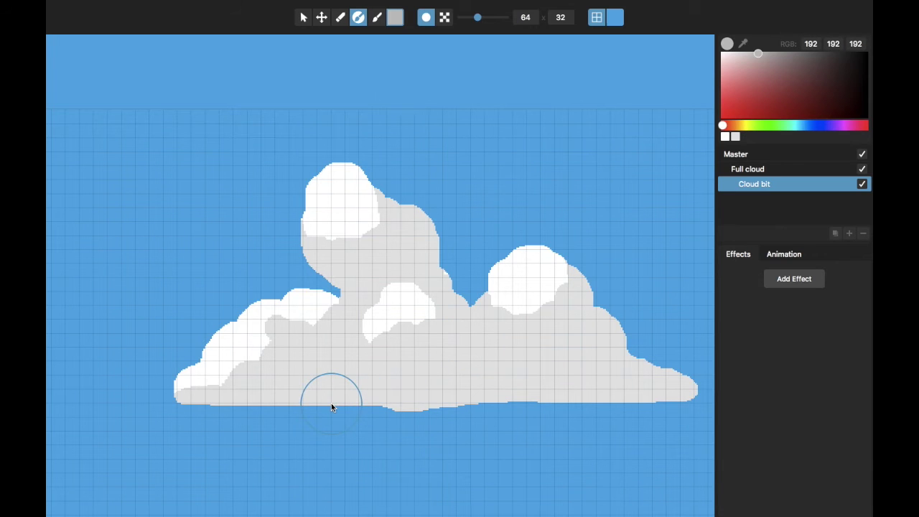
mouse_move(224, 435)
left_mouse_down()
mouse_move(431, 420)
mouse_move(460, 408)
mouse_move(445, 399)
mouse_move(452, 370)
mouse_move(515, 401)
mouse_move(554, 397)
mouse_move(598, 366)
mouse_move(634, 392)
mouse_move(669, 389)
mouse_move(647, 398)
mouse_move(567, 396)
left_mouse_up()
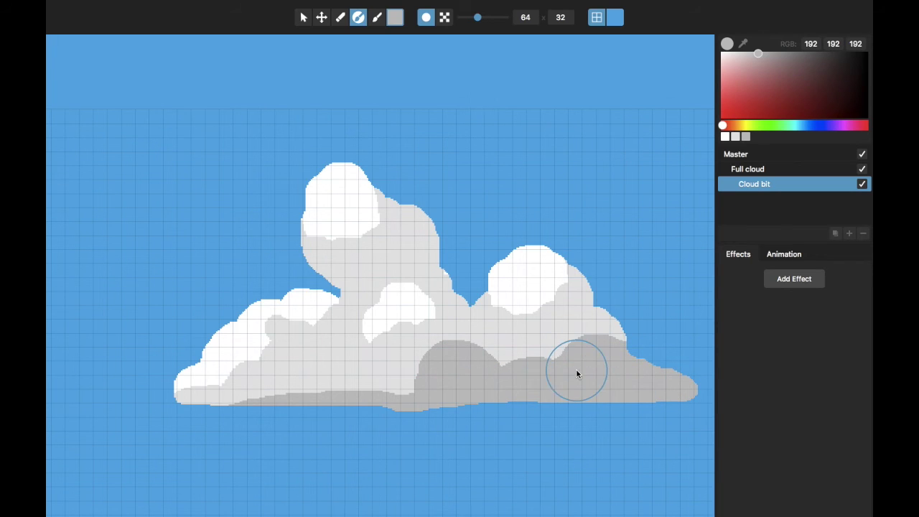
key("bracketleft")
mouse_move(576, 371)
left_mouse_down()
mouse_move(565, 321)
mouse_move(554, 352)
mouse_move(494, 374)
left_mouse_up()
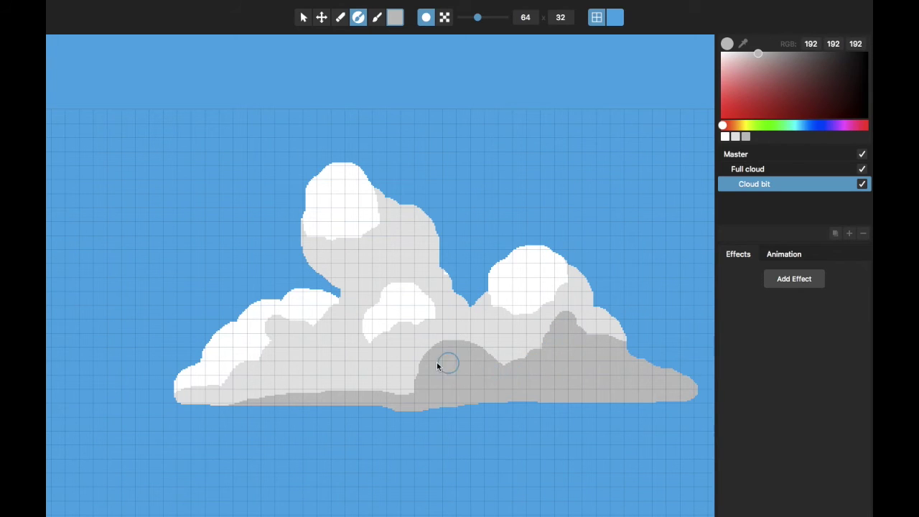
mouse_move(438, 366)
left_mouse_down()
mouse_move(383, 393)
mouse_move(373, 380)
mouse_move(354, 391)
mouse_move(331, 375)
mouse_move(302, 388)
mouse_move(305, 366)
mouse_move(304, 382)
mouse_move(247, 412)
mouse_move(351, 391)
mouse_move(406, 354)
mouse_move(425, 362)
mouse_move(374, 373)
left_mouse_up()
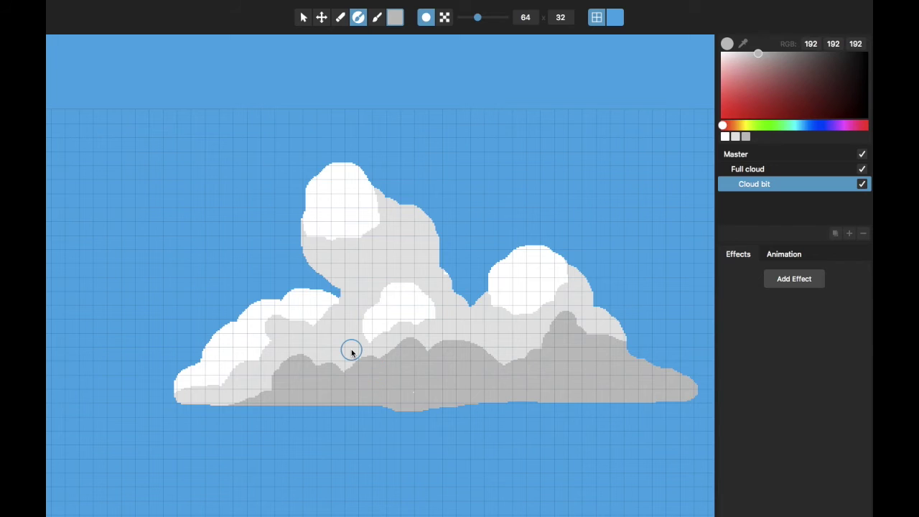
With sampled colours, widen the middle white puff, grey the top puff's edge, and lighten the right dark bump.
left_click(364, 308, "alt")
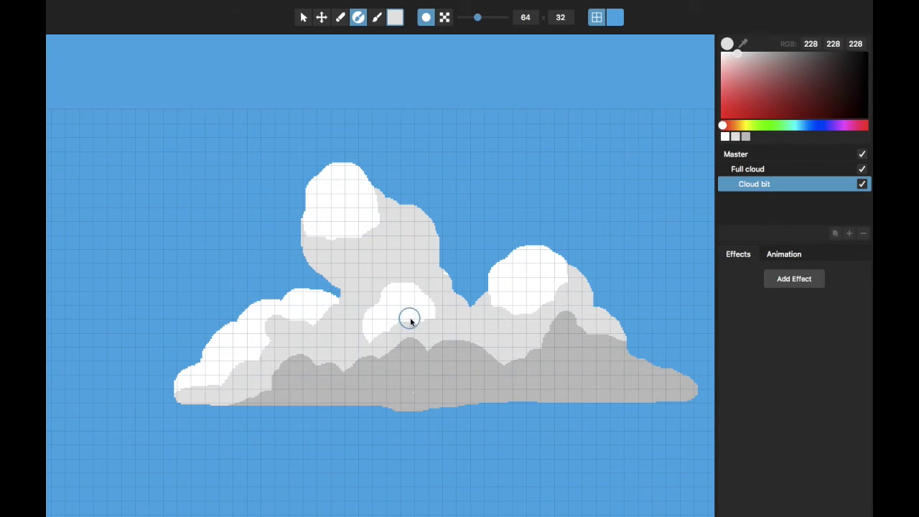
left_click(423, 310, "alt")
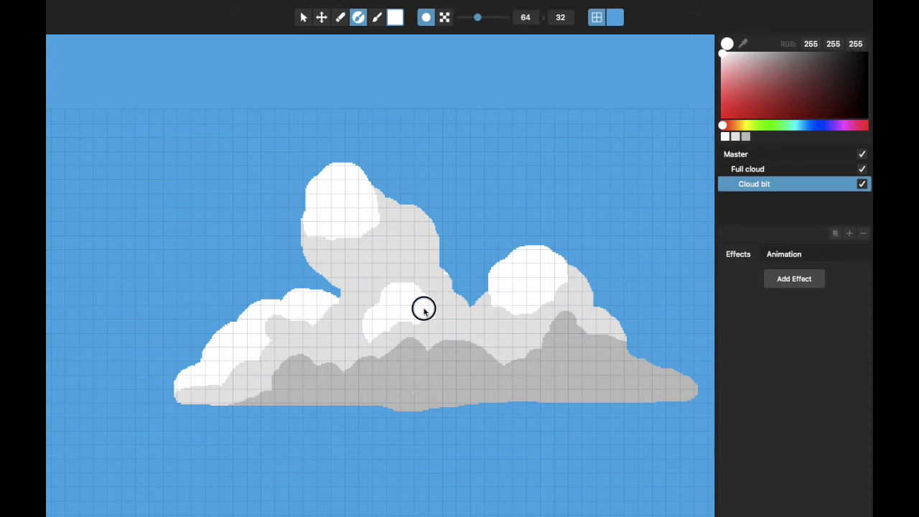
mouse_move(424, 310)
left_mouse_down()
mouse_move(441, 311)
mouse_move(420, 307)
left_mouse_up()
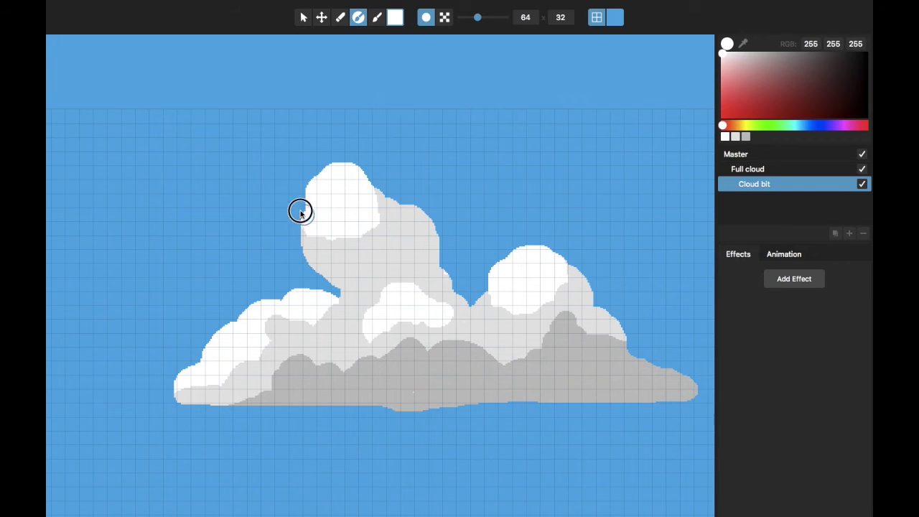
left_click(374, 179, "alt")
left_click(373, 179)
left_click_drag(374, 179, 399, 230)
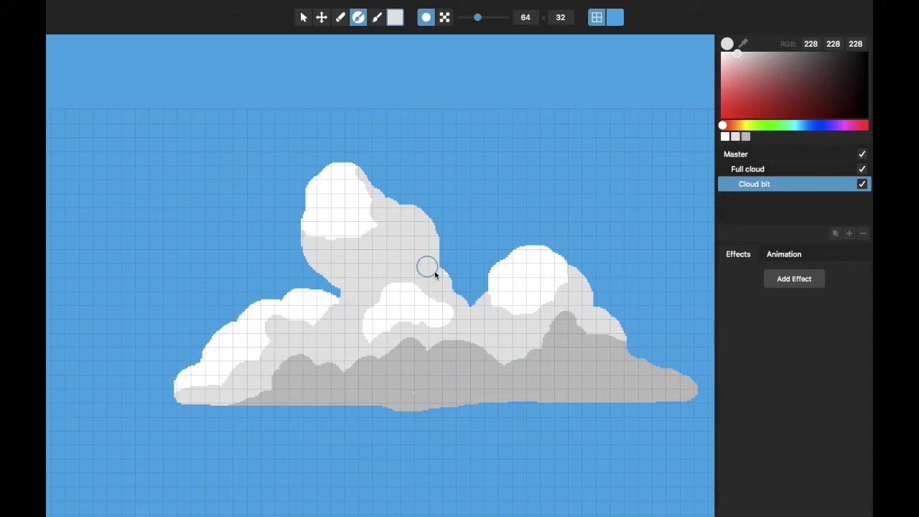
mouse_move(511, 343)
left_mouse_down()
mouse_move(519, 344)
mouse_move(504, 352)
mouse_move(474, 336)
mouse_move(495, 357)
mouse_move(517, 361)
mouse_move(500, 346)
left_mouse_up()
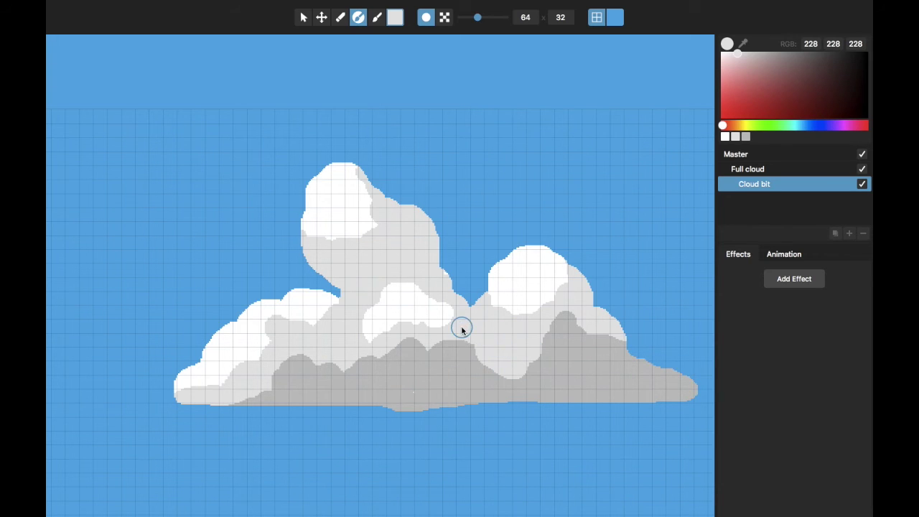
scroll(340, 347, "down", 2)
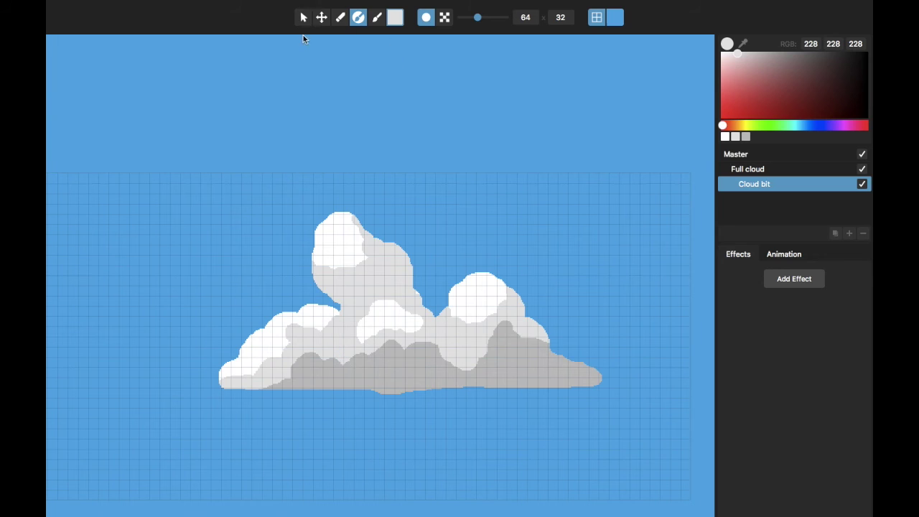
Hide the grid, raise the document to 155×77 pixels, and switch to the smooth preview.
key("p")
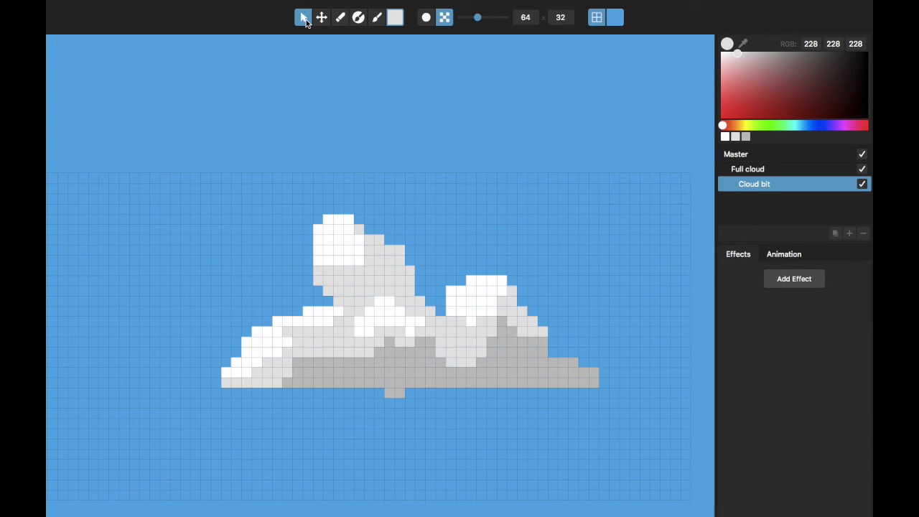
left_click(603, 14)
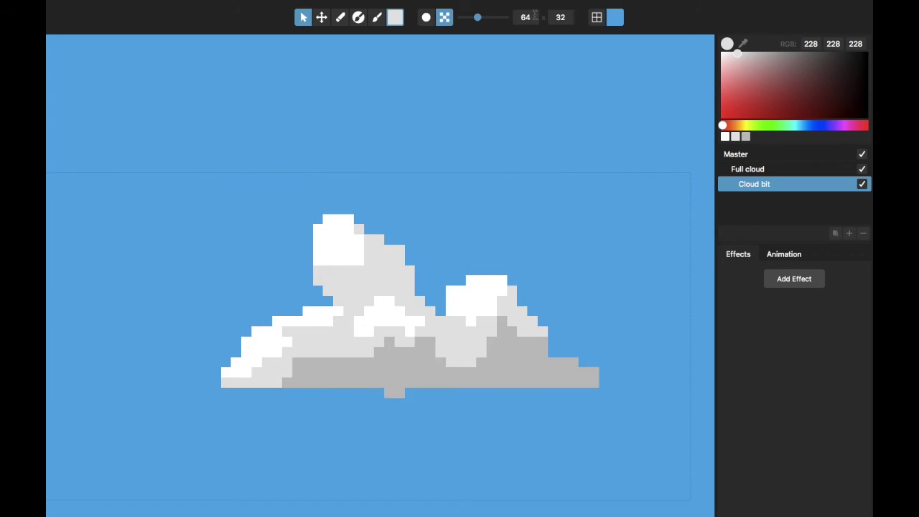
left_click_drag(480, 23, 488, 21)
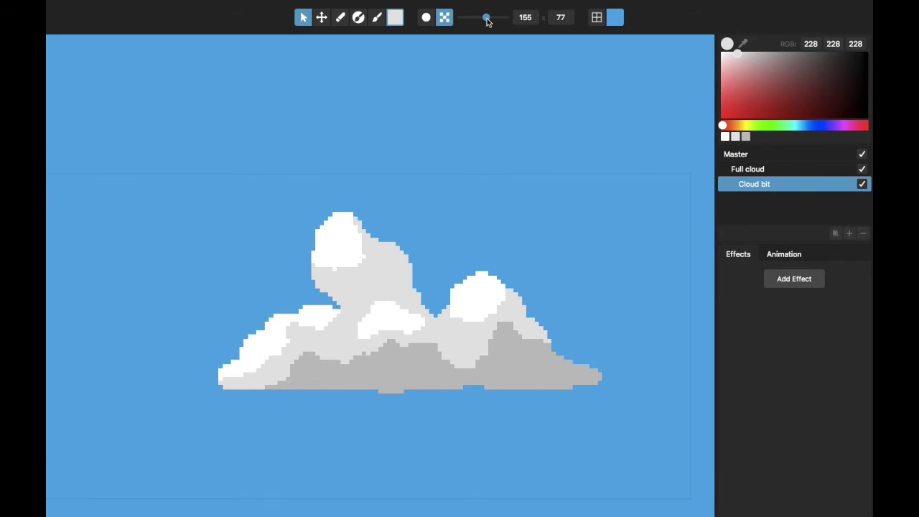
scroll(453, 318, "up", 5)
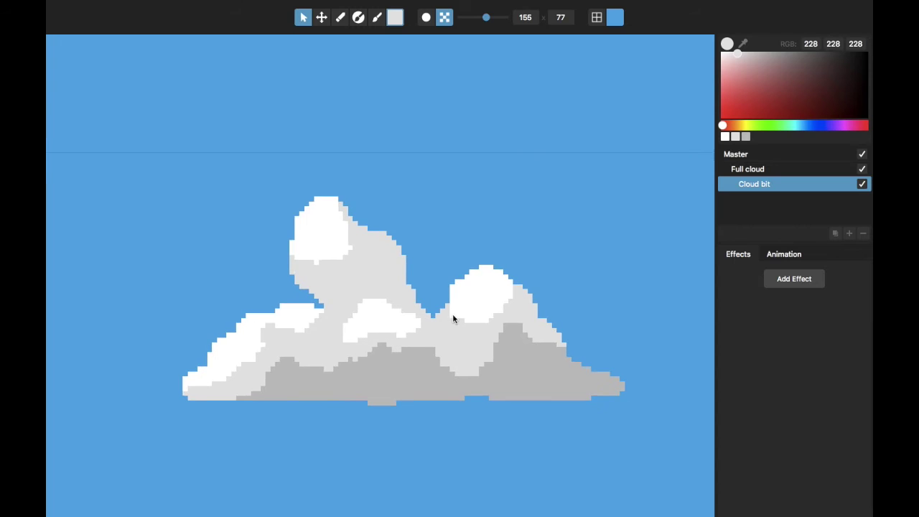
scroll(452, 318, "up", 2)
key("s")
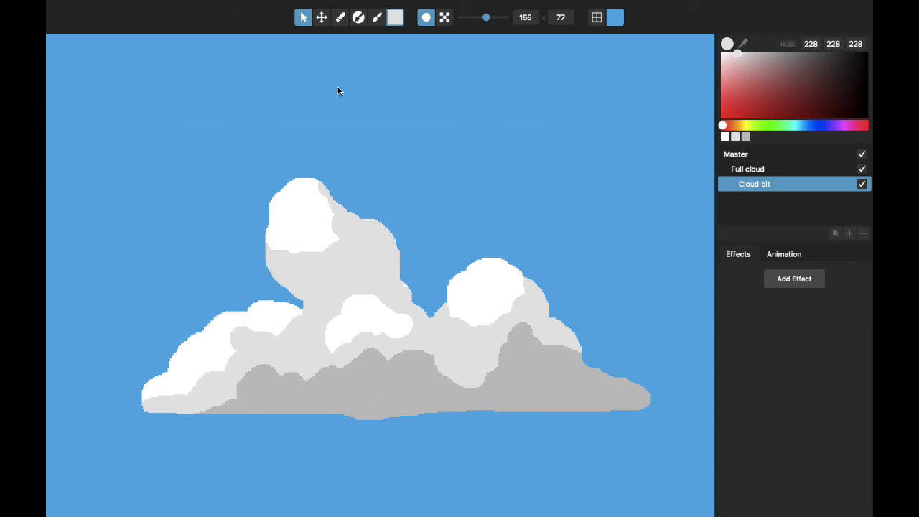
Shade the right edges of the upper and right puffs with sampled 192 grey.
left_click(359, 17)
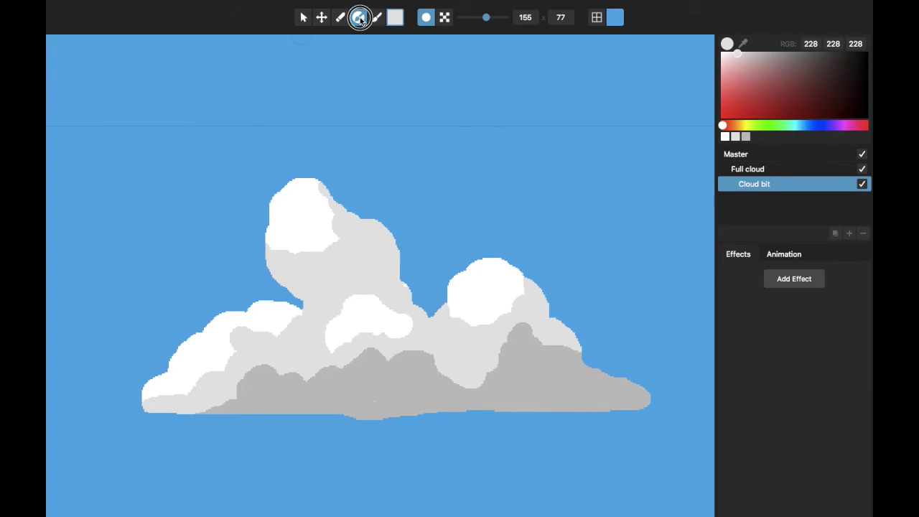
scroll(345, 258, "up", 2)
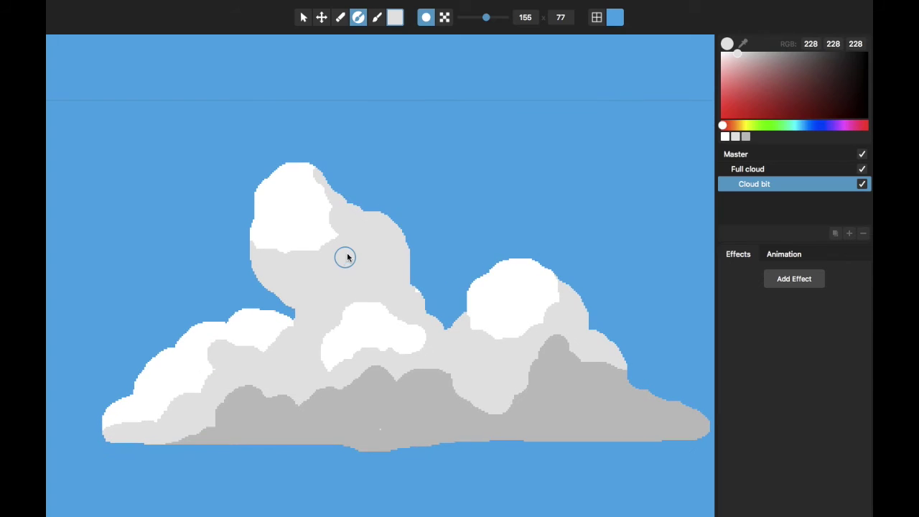
left_click(412, 237)
mouse_move(396, 226)
left_mouse_down()
mouse_move(404, 281)
mouse_move(390, 292)
mouse_move(345, 296)
left_mouse_up()
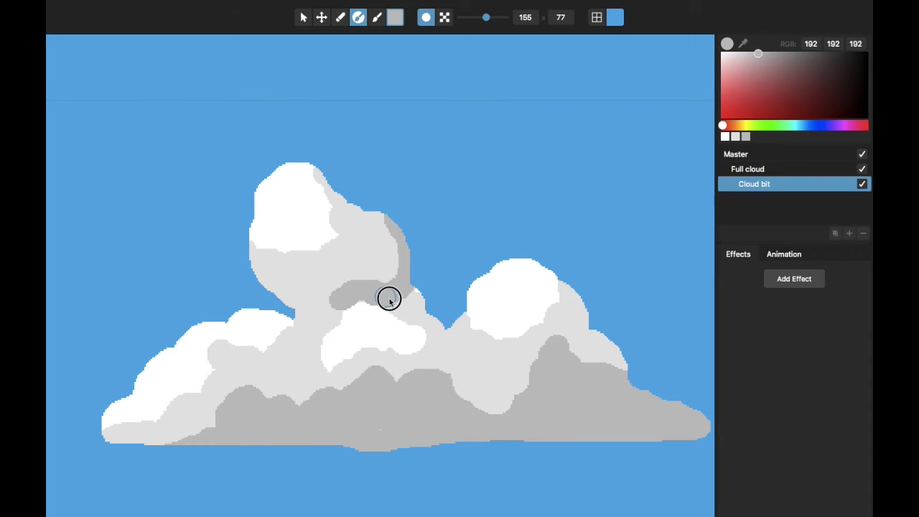
left_click_drag(396, 302, 412, 293)
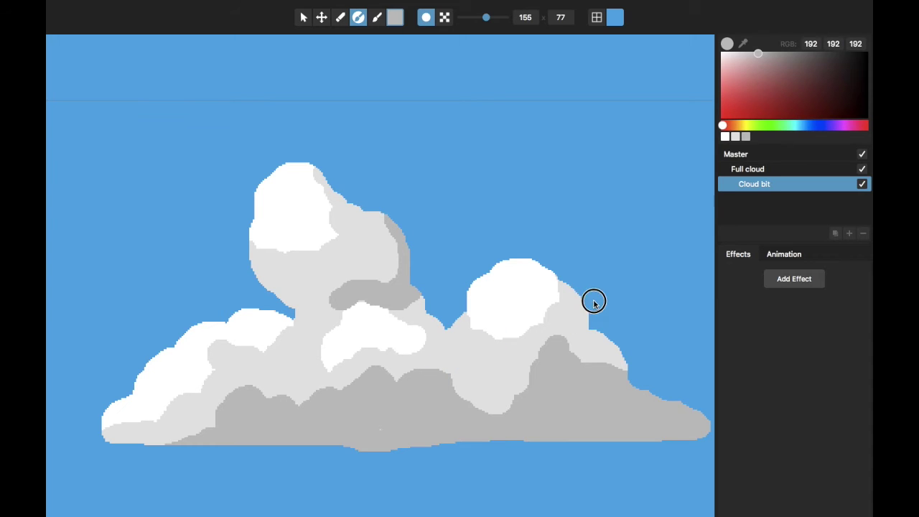
mouse_move(593, 304)
left_mouse_down()
mouse_move(560, 351)
mouse_move(560, 369)
mouse_move(578, 346)
mouse_move(581, 366)
mouse_move(565, 371)
mouse_move(516, 366)
mouse_move(480, 343)
left_mouse_up()
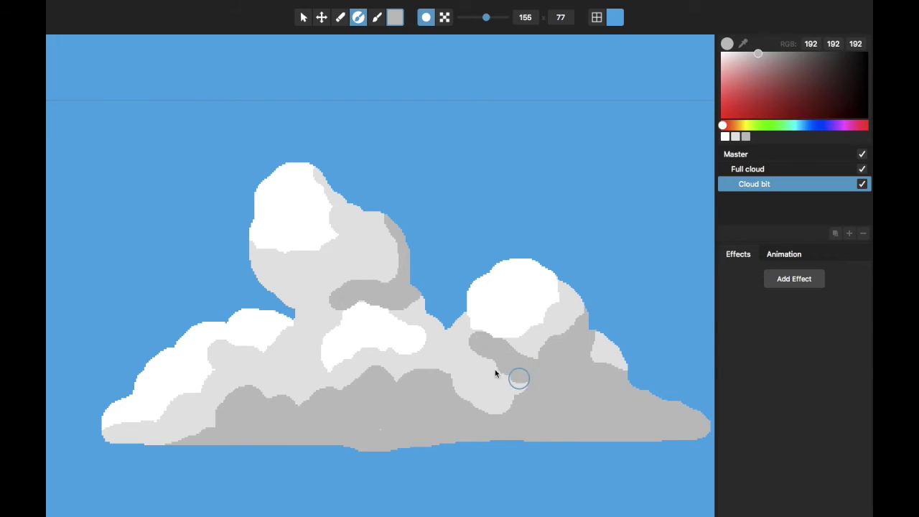
Paint sampled 228 light grey over part of the dark band under the right puff.
left_click(474, 359, "alt")
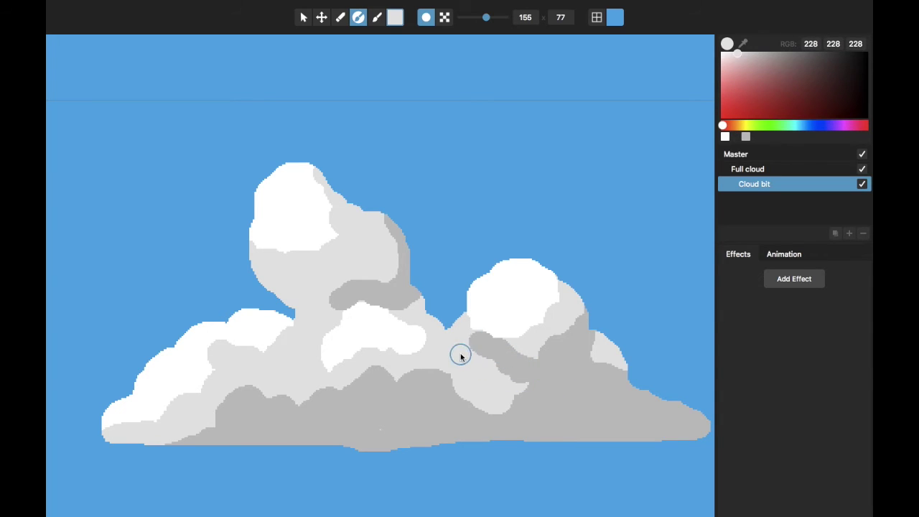
mouse_move(464, 340)
left_mouse_down()
mouse_move(493, 371)
mouse_move(490, 381)
mouse_move(458, 369)
left_mouse_up()
scroll(449, 359, "down", 3)
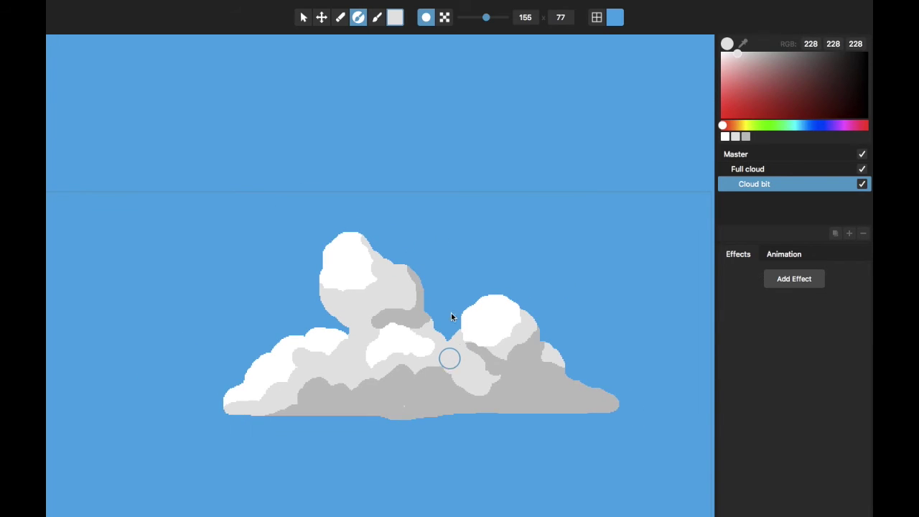
left_click(303, 19)
Restore pixelated rendering and raise the cloud's pixel resolution to 163 x 81.
key("p")
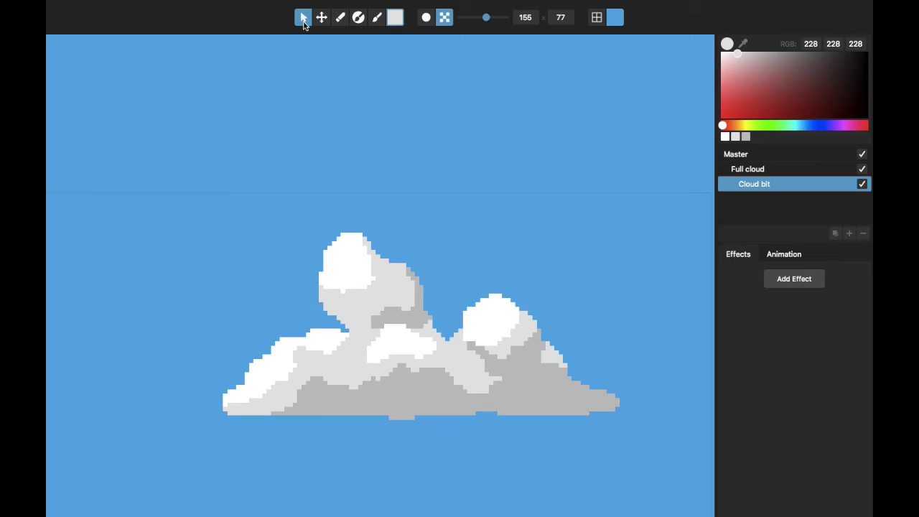
scroll(381, 264, "down", 4)
scroll(381, 263, "up", 2)
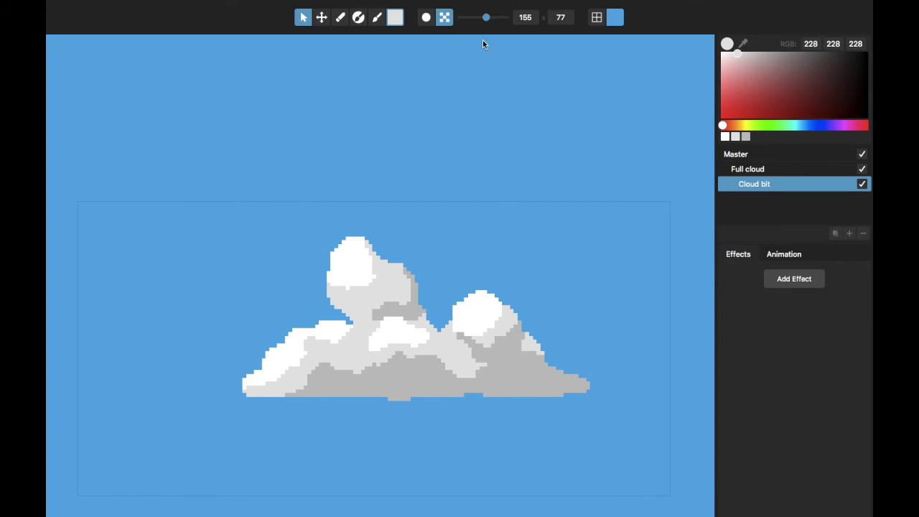
left_click_drag(488, 20, 489, 20)
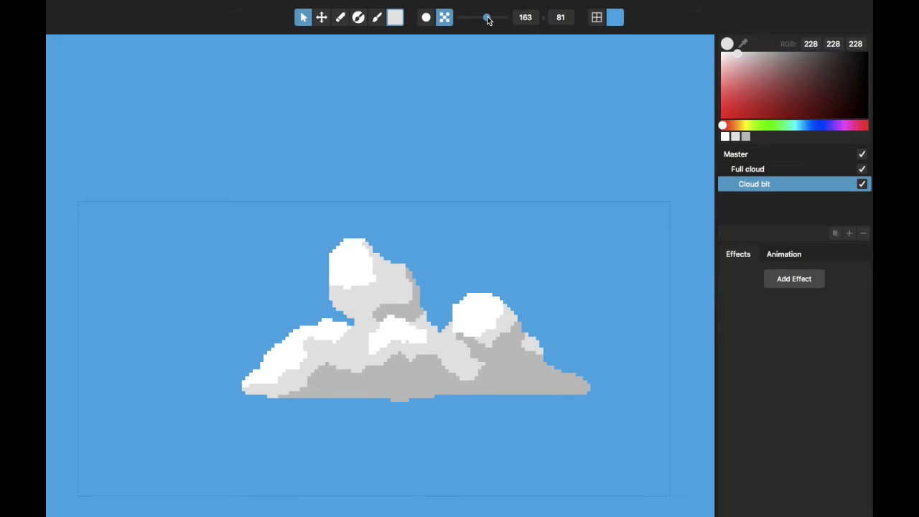
scroll(460, 271, "down", 2)
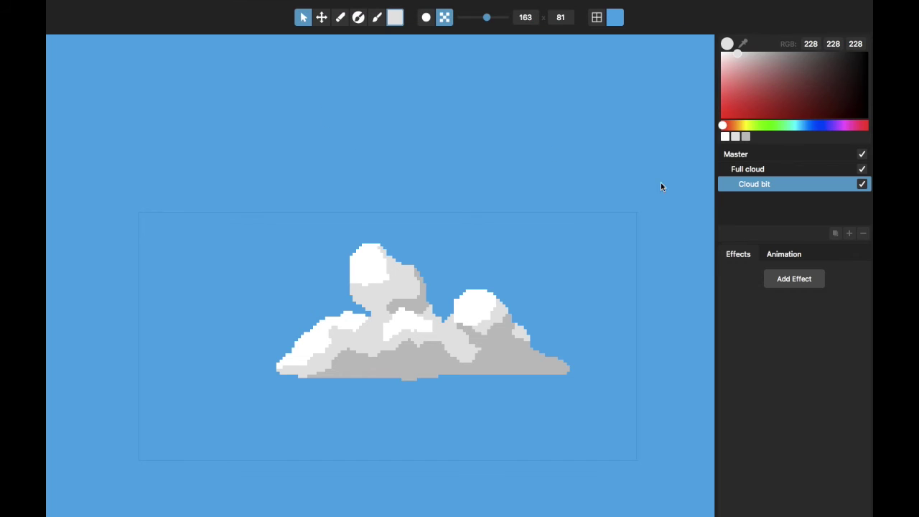
left_click(747, 169)
Duplicate the Cloud bit, then enlarge the copy and place it on the cloud's left side.
left_click(755, 184)
left_click(756, 171)
left_click(756, 187)
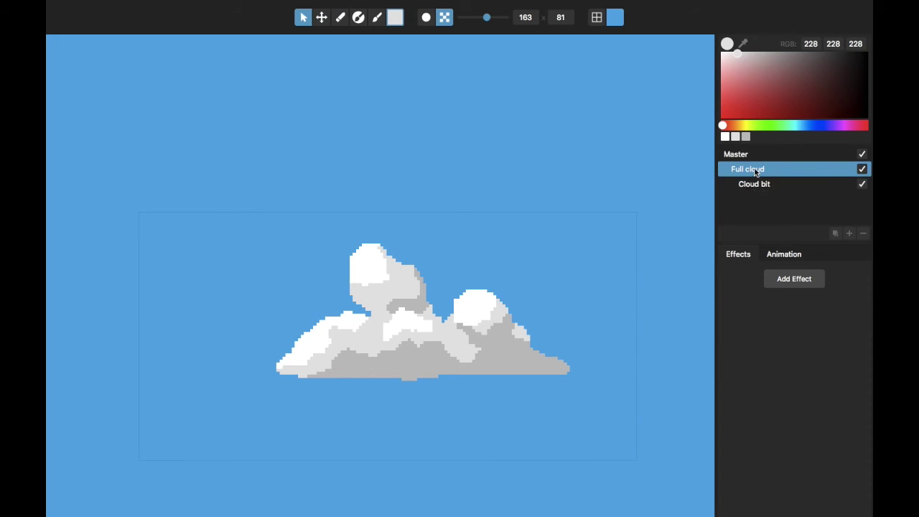
left_click(755, 185)
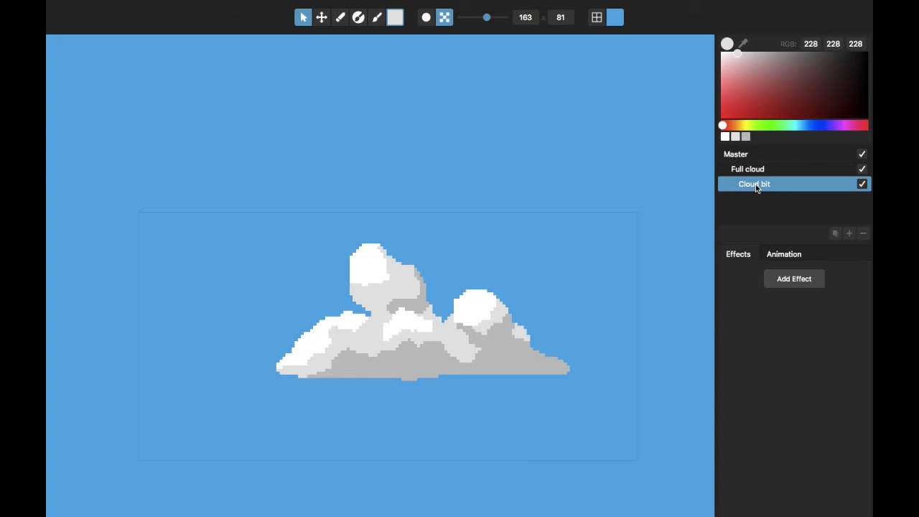
left_click(836, 234)
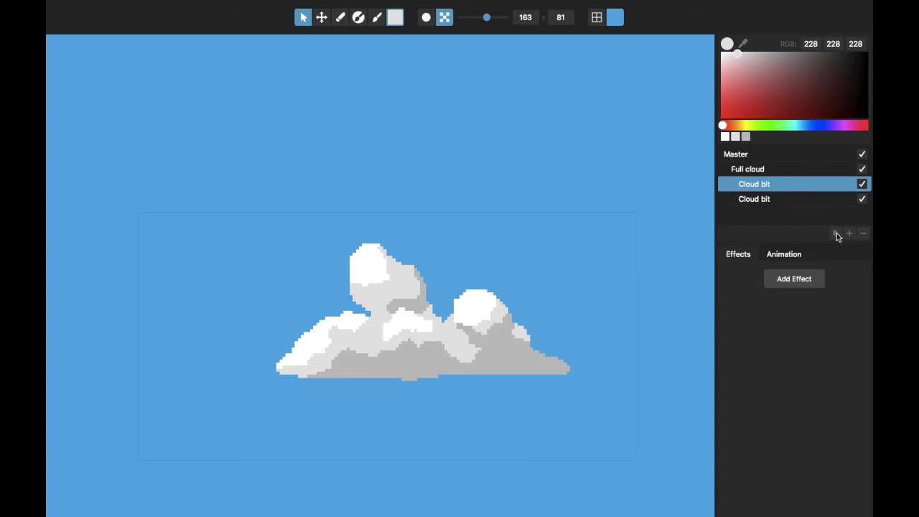
left_click(321, 17)
left_click_drag(420, 310, 315, 297)
left_click_drag(467, 368, 513, 388)
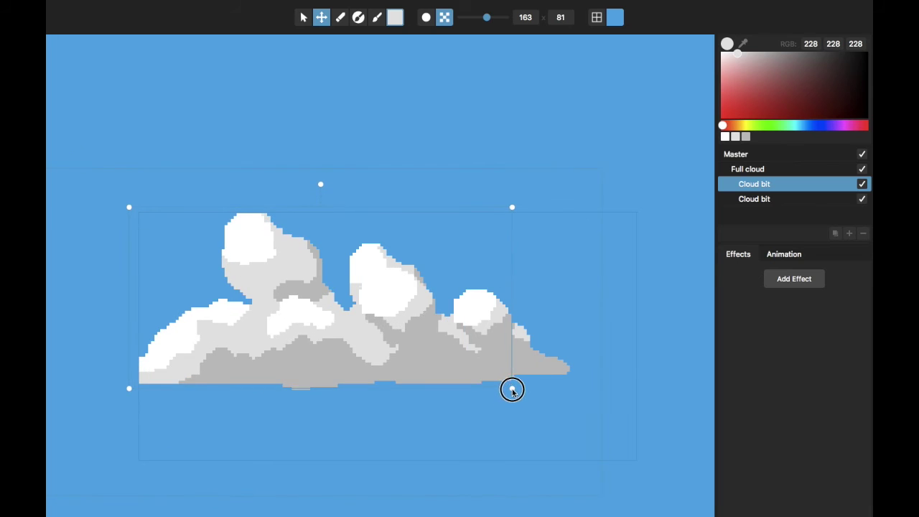
left_click_drag(414, 349, 432, 361)
left_click_drag(540, 399, 527, 398)
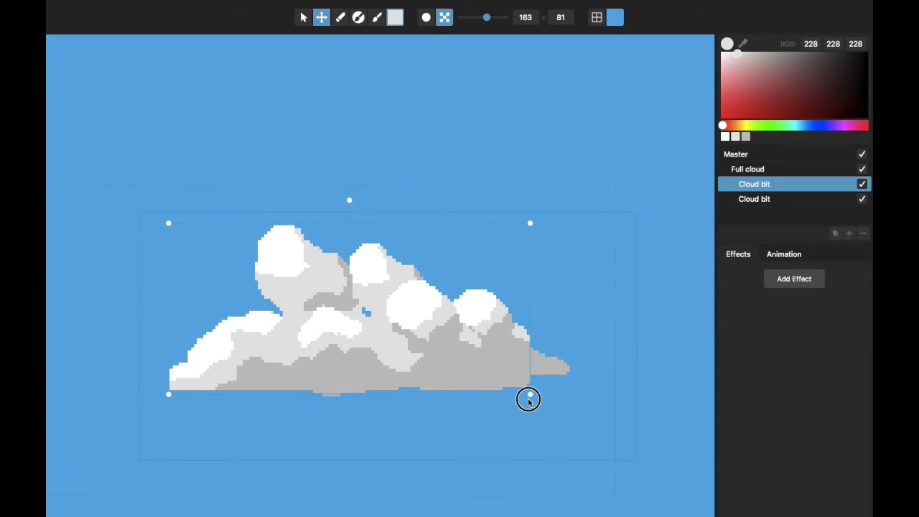
left_click_drag(453, 361, 462, 364)
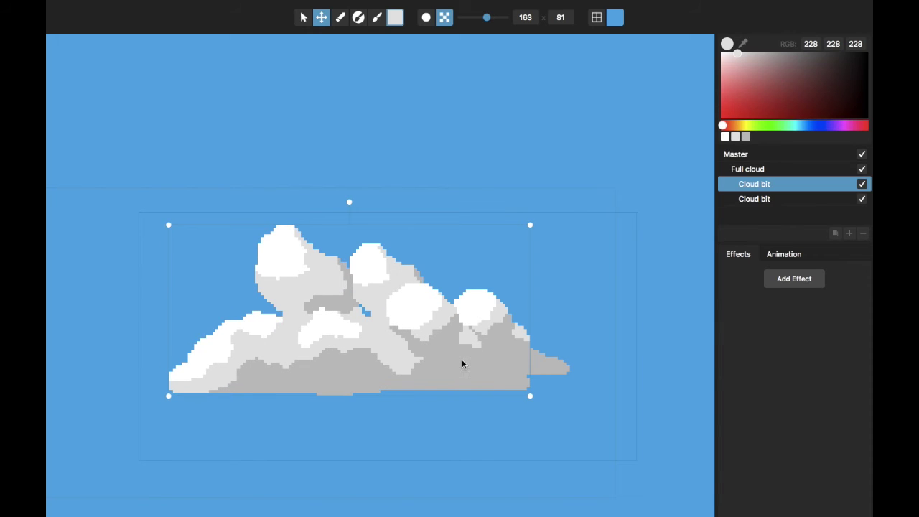
Duplicate the second Cloud bit and set a smaller copy at the cloud's right end.
left_click(753, 201)
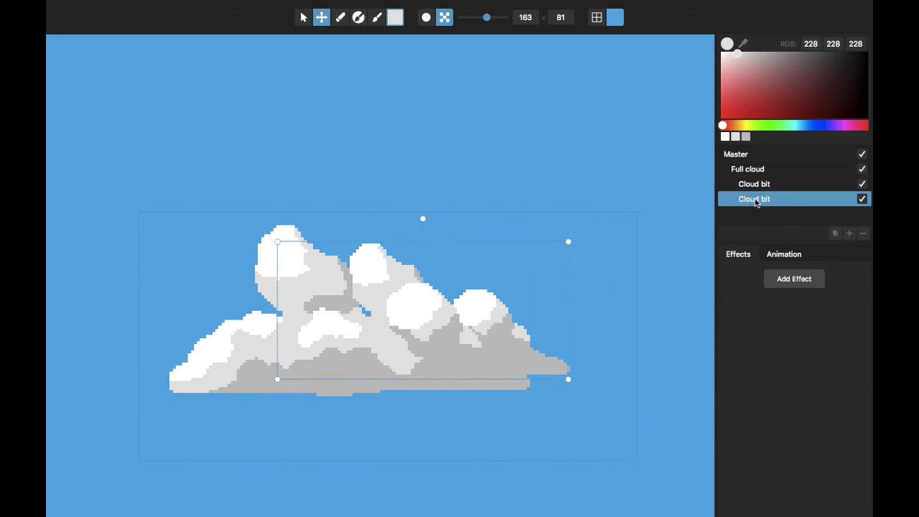
left_click(835, 233)
left_click_drag(445, 304, 513, 336)
left_click_drag(628, 271, 579, 295)
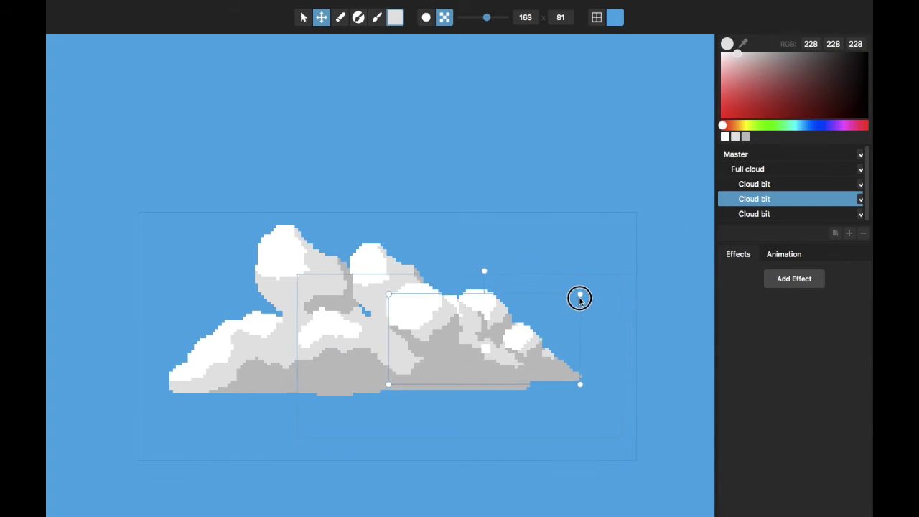
left_click_drag(510, 361, 554, 335)
left_click_drag(435, 275, 426, 268)
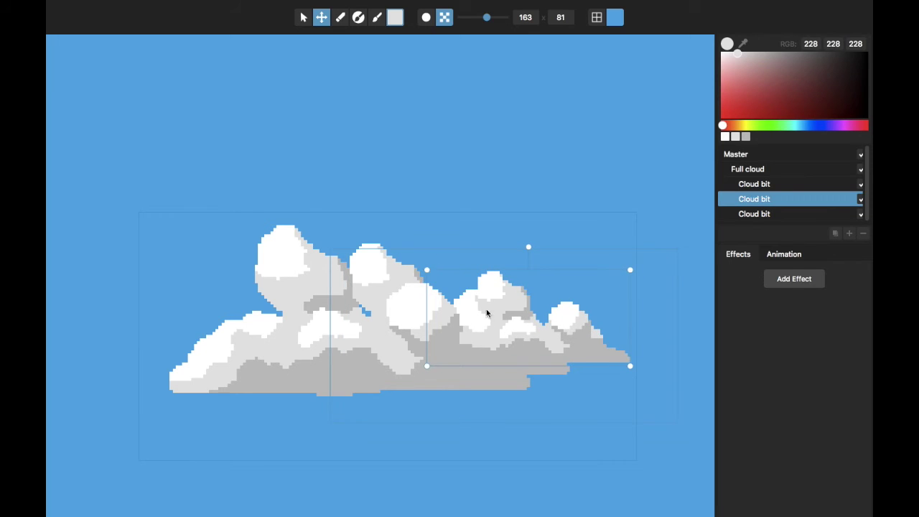
mouse_move(500, 313)
left_mouse_down()
mouse_move(499, 299)
mouse_move(501, 315)
left_mouse_up()
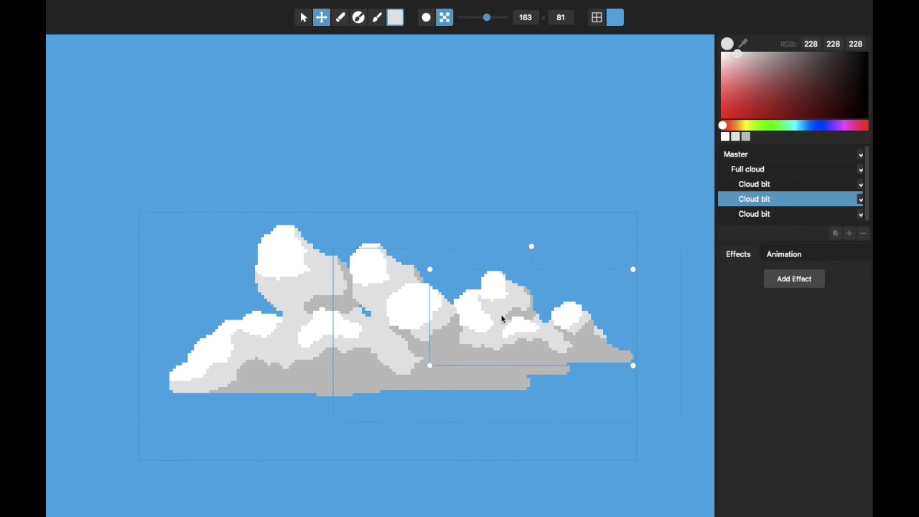
Shrink the whole Full cloud group slightly and move it a little lower.
left_click(734, 168)
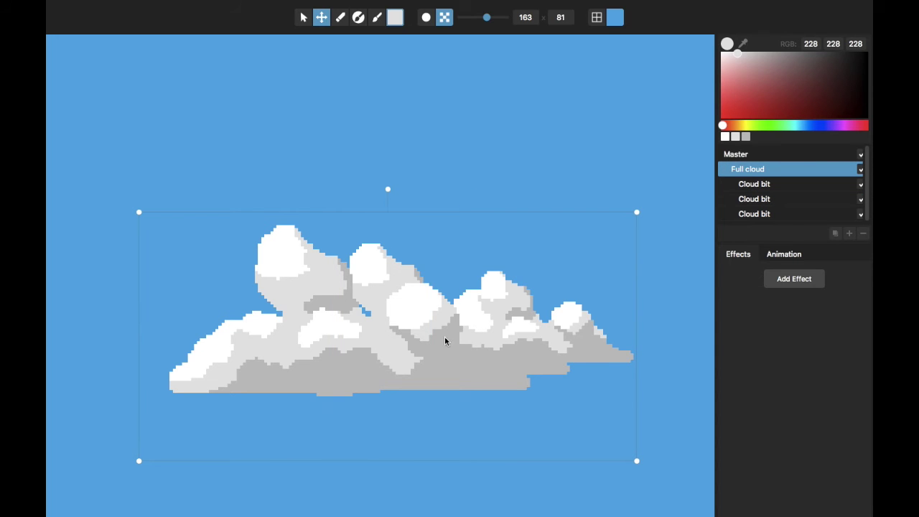
mouse_move(437, 348)
left_mouse_down()
mouse_move(423, 354)
mouse_move(437, 352)
left_mouse_up()
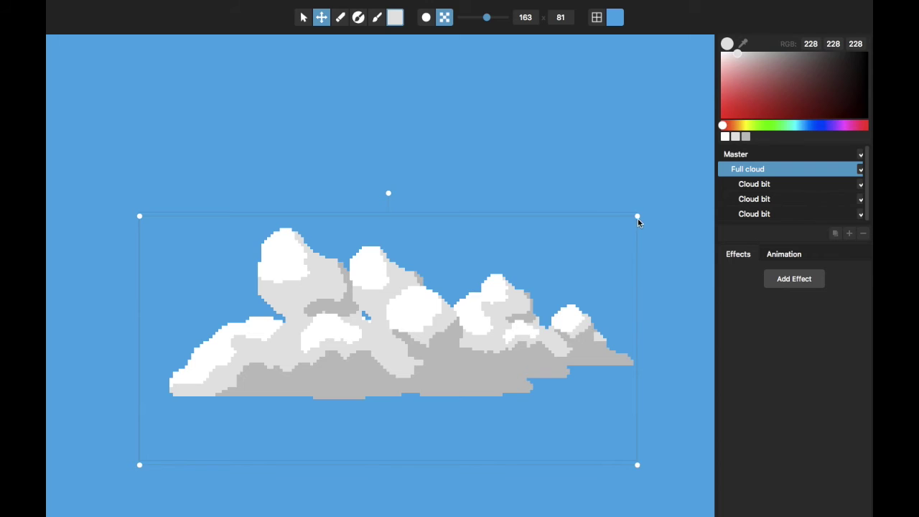
left_click_drag(637, 218, 607, 238)
left_click(302, 18)
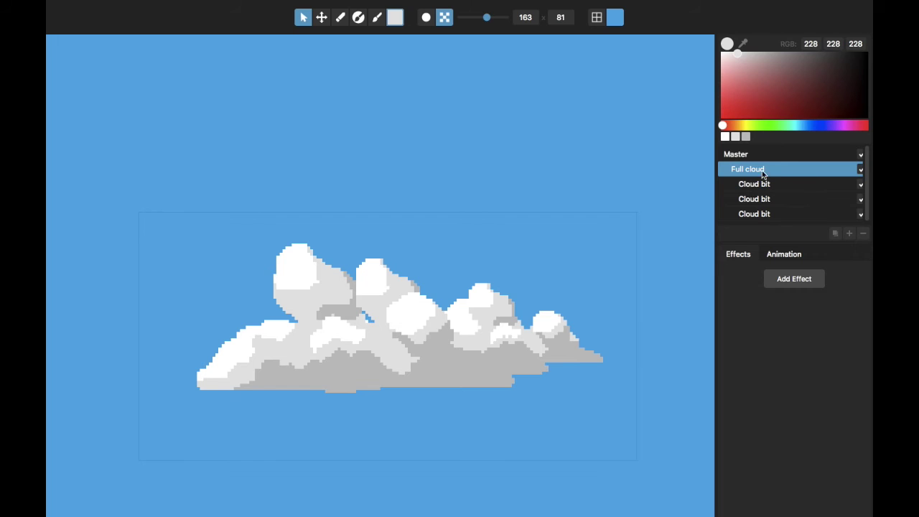
left_click_drag(709, 186, 709, 183)
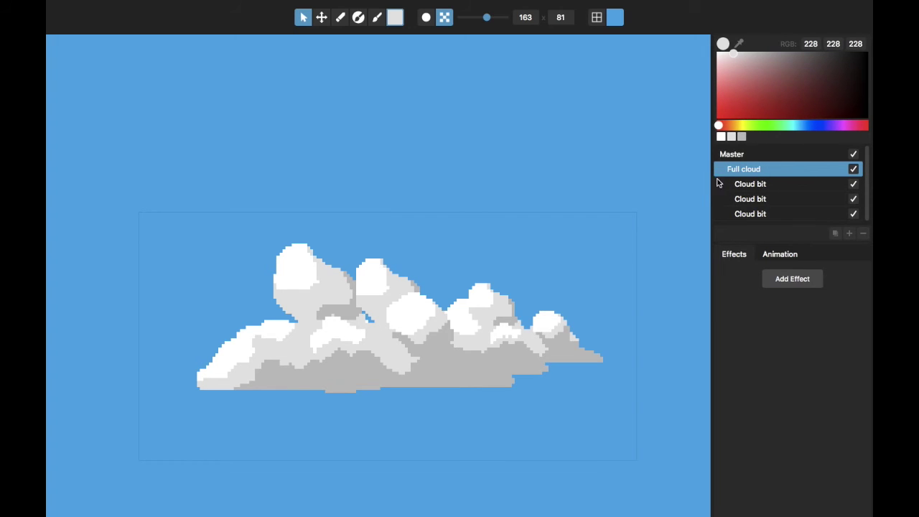
left_click(756, 168)
Add an Outline effect to the Full cloud group.
left_click(786, 281)
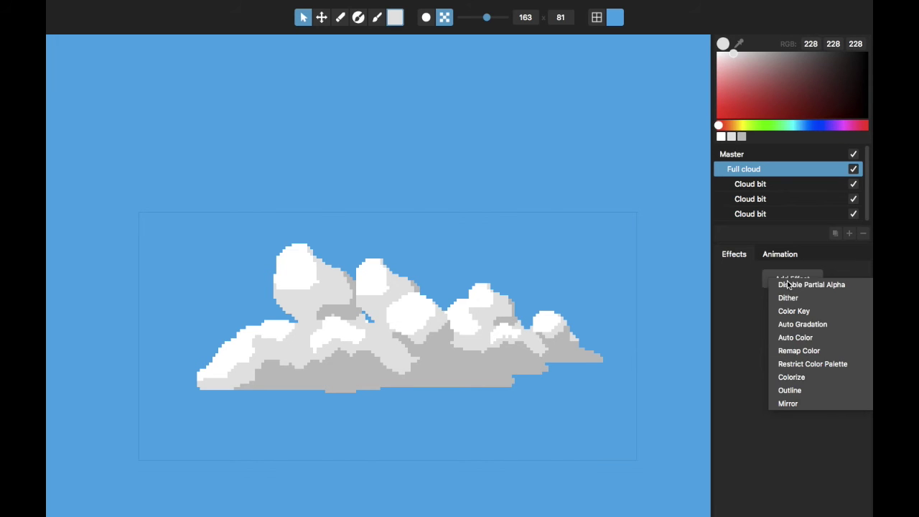
left_click(801, 389)
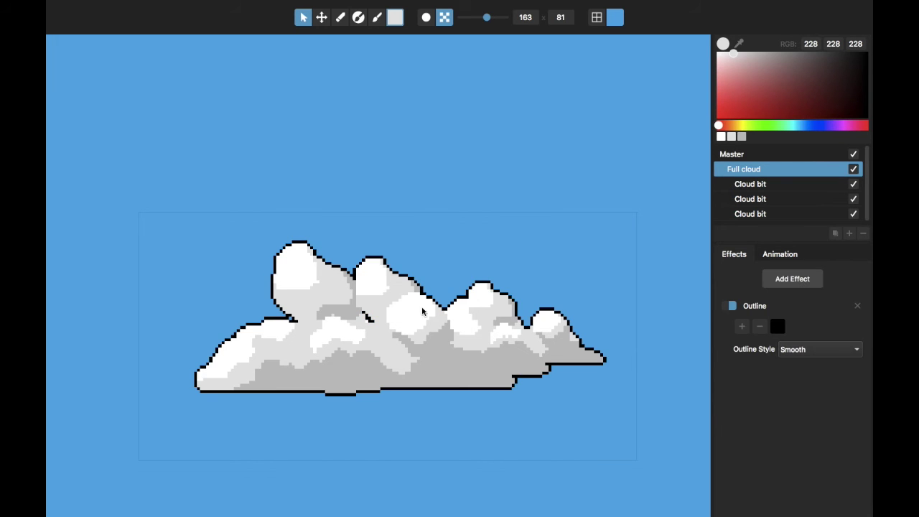
left_click(756, 185)
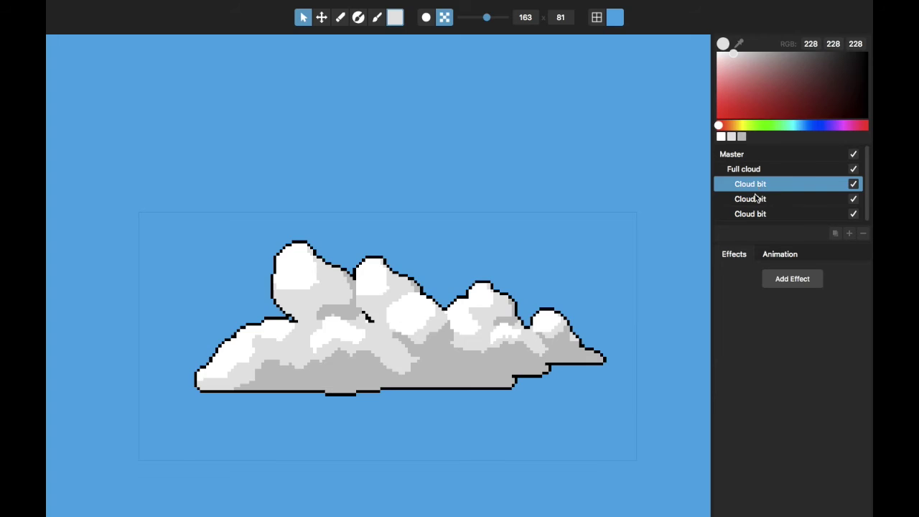
left_click(755, 199)
left_click(756, 215)
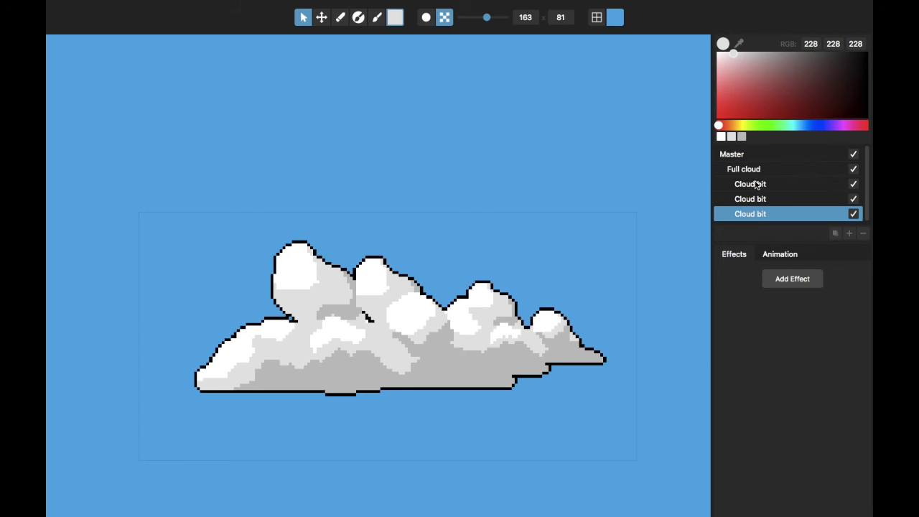
left_click(756, 184)
Change the Full cloud's outline colour from black to grey (148, 148, 148).
left_click(757, 170)
left_click(778, 326)
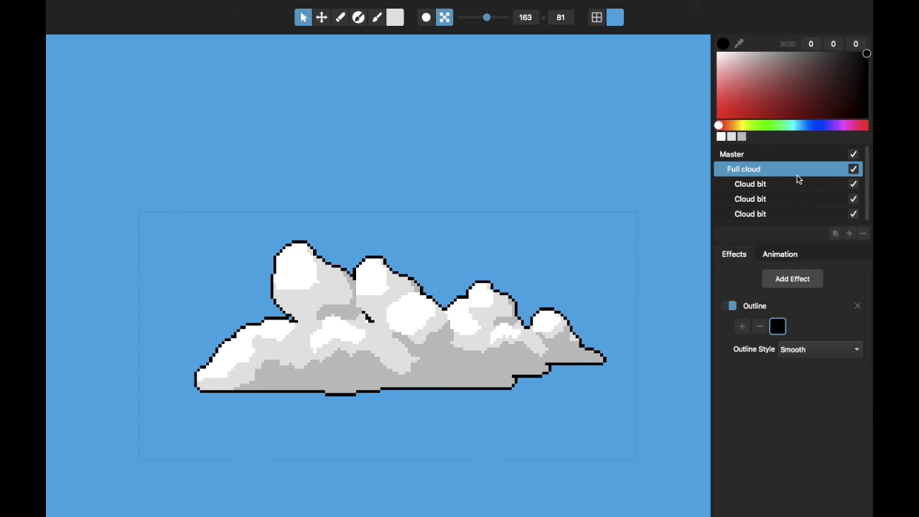
left_click_drag(822, 70, 781, 33)
left_click(748, 195)
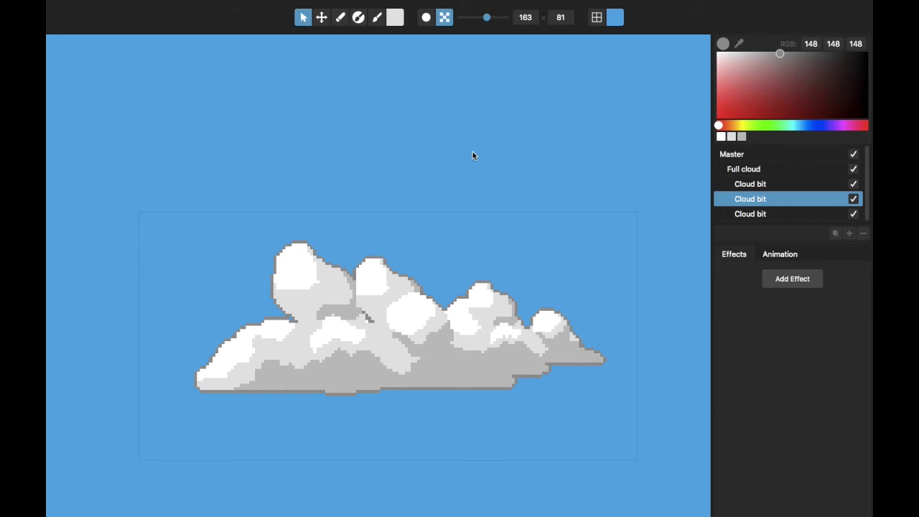
Resize the second Cloud bit smaller and move it to the cloud's right end.
left_click(321, 18)
mouse_move(506, 334)
left_mouse_down()
mouse_move(517, 328)
mouse_move(525, 349)
mouse_move(523, 318)
mouse_move(536, 316)
mouse_move(526, 353)
mouse_move(517, 354)
mouse_move(503, 328)
left_mouse_up()
left_click_drag(422, 280, 494, 329)
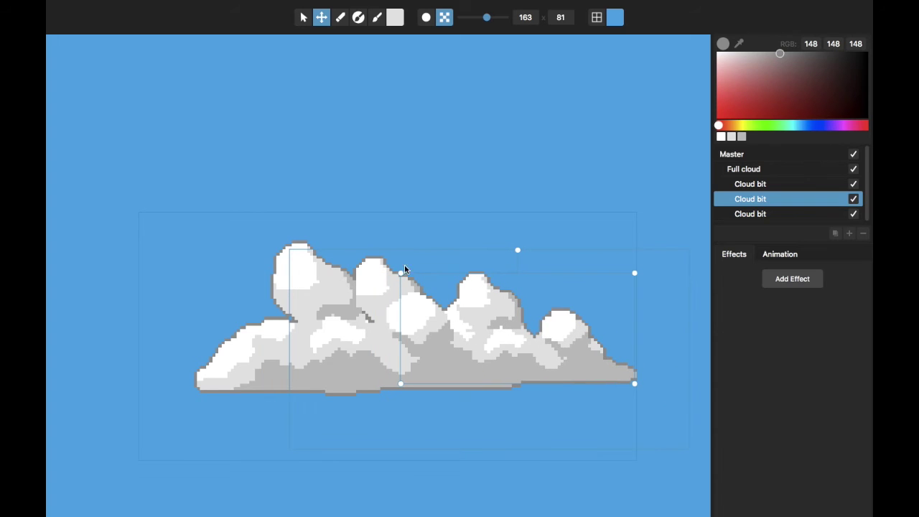
left_click_drag(404, 269, 505, 308)
left_click(359, 137)
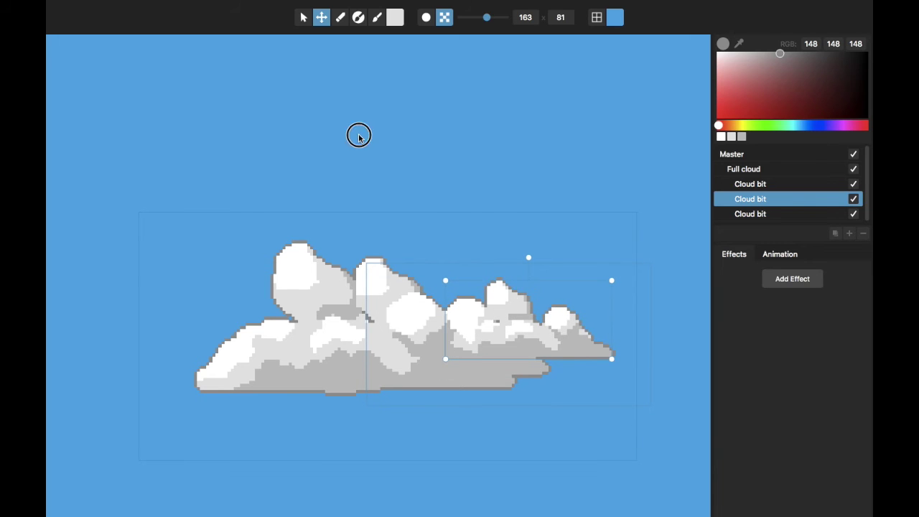
left_click(302, 17)
left_click_drag(353, 178, 353, 154)
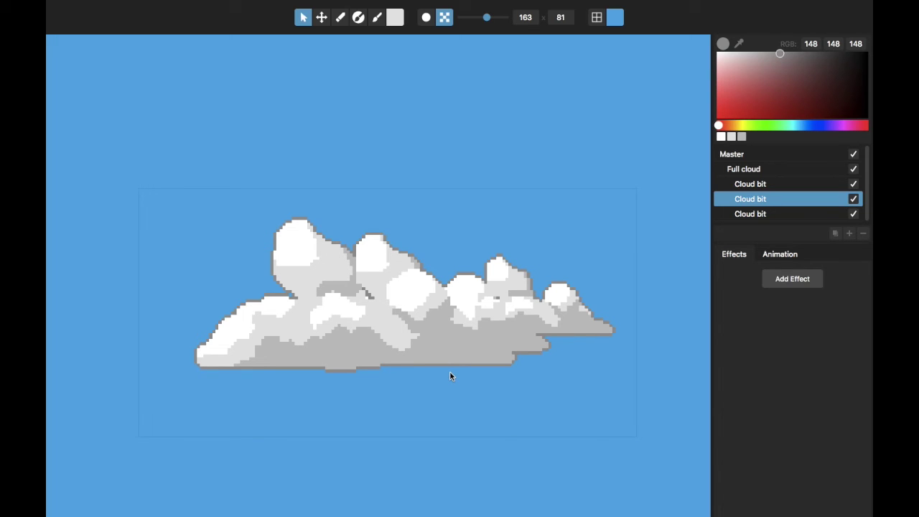
Keep the animation set to Transforms Only and add a second frame.
left_click(789, 255)
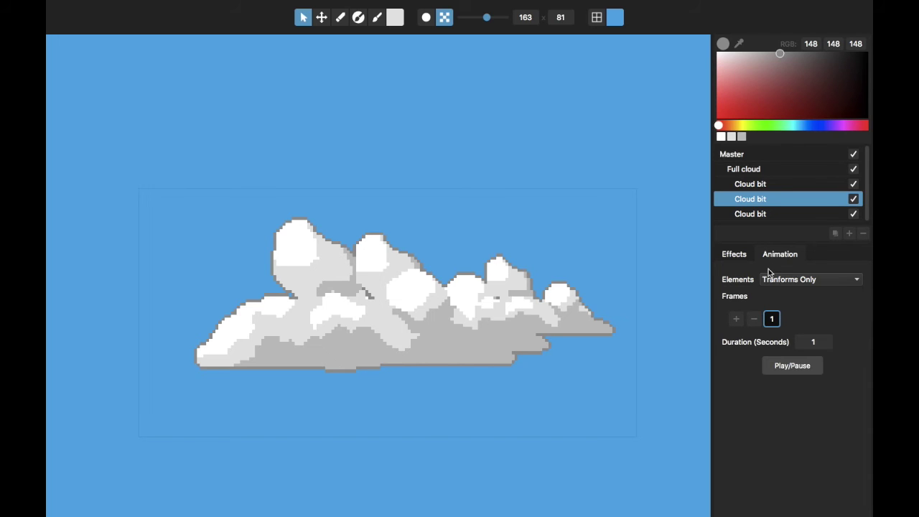
left_click(788, 279)
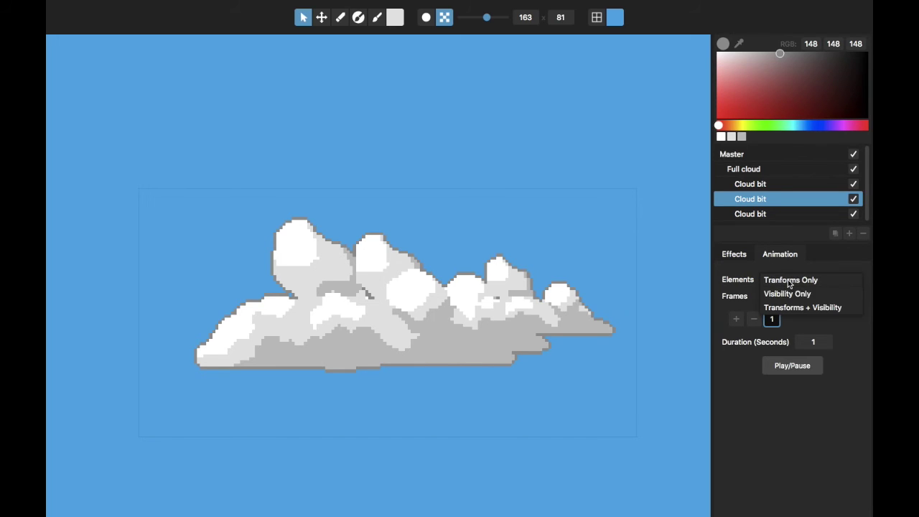
left_click(784, 280)
left_click(781, 301)
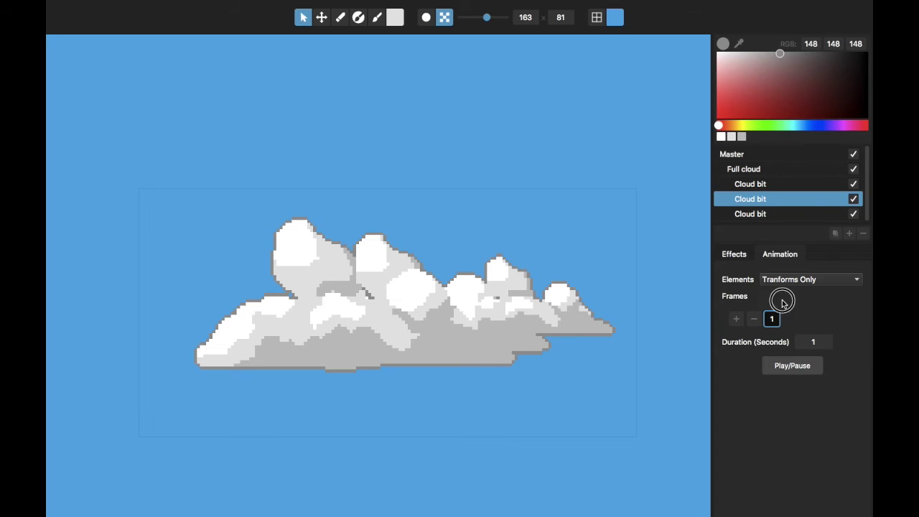
left_click(735, 320)
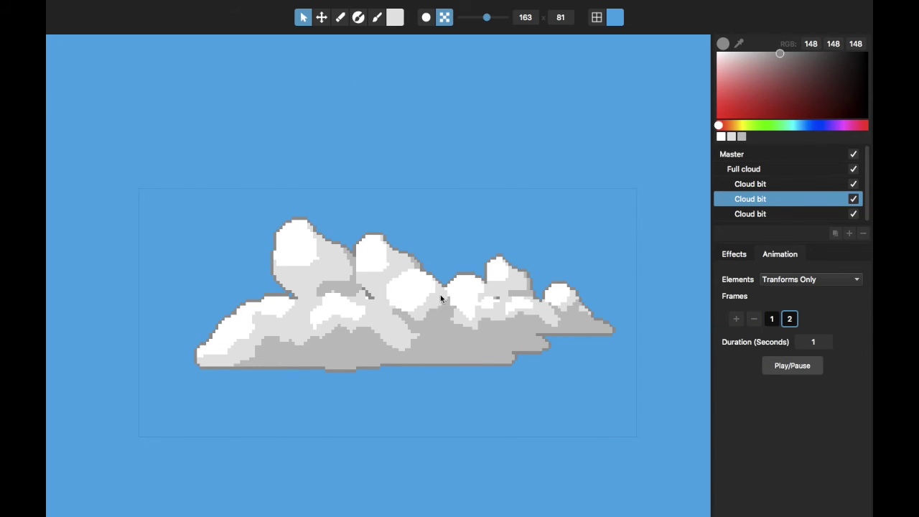
In frame 2, raise the middle cloud bit about 6 px and preview the animation.
left_click(322, 17)
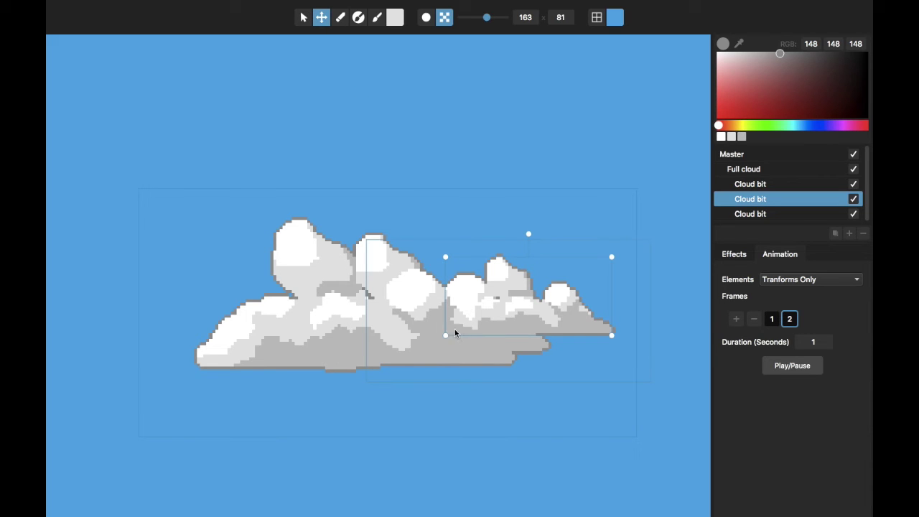
left_click(379, 257)
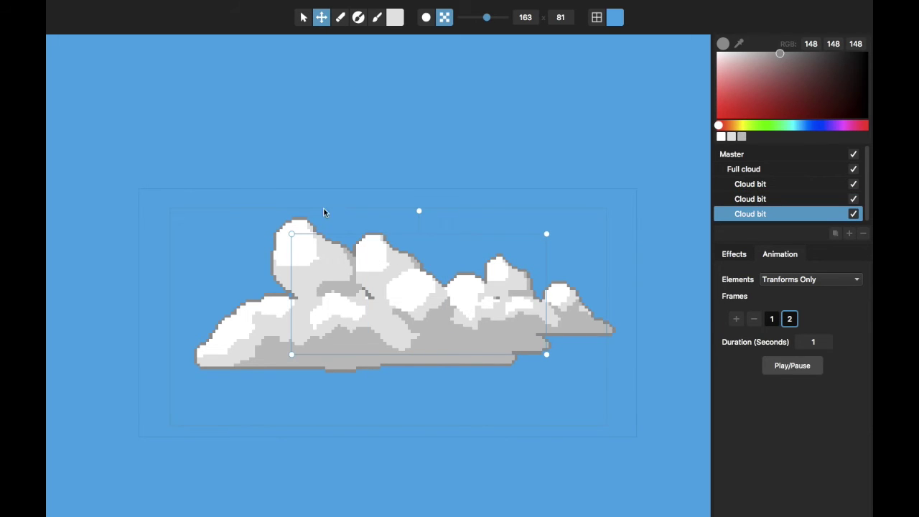
left_click(301, 226)
left_click(382, 268)
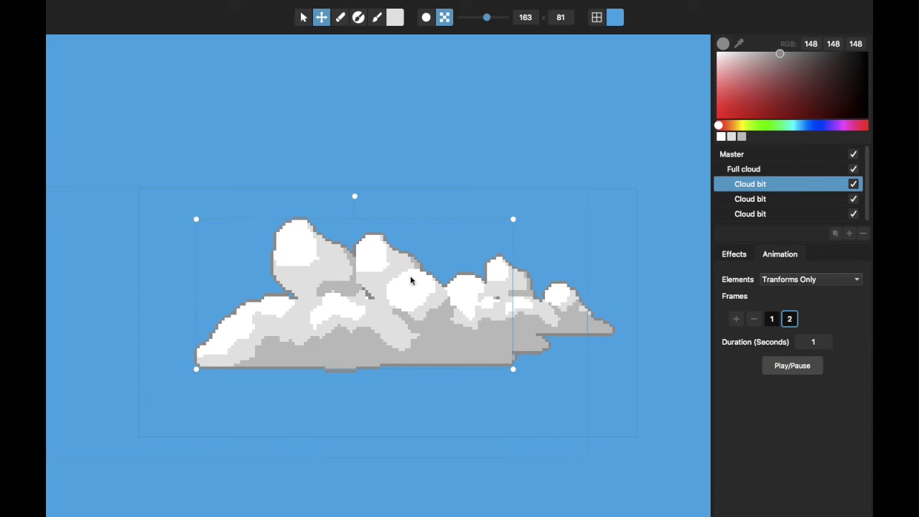
left_click(551, 305)
left_click(387, 260)
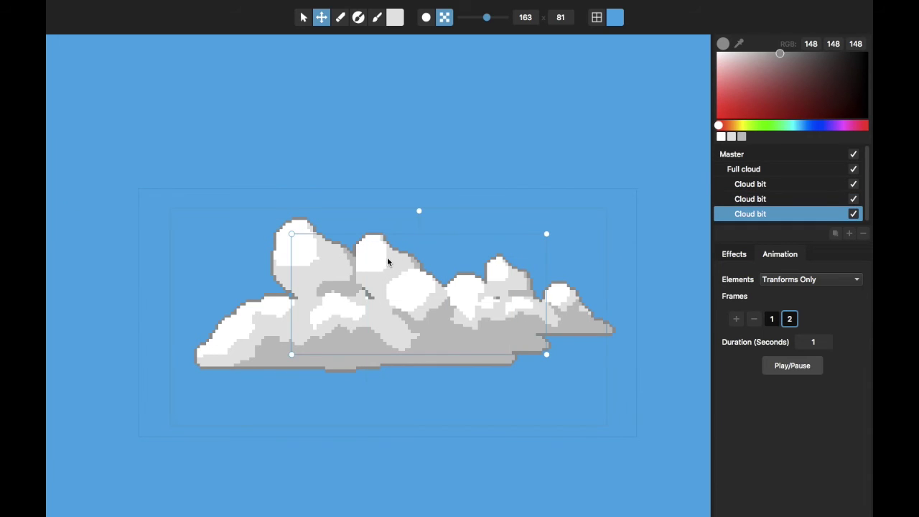
left_click_drag(387, 264, 386, 259)
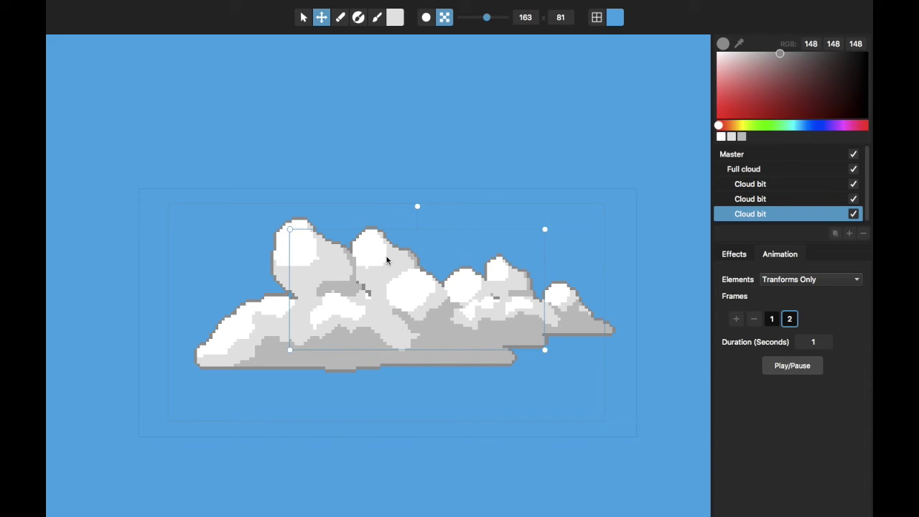
key("space")
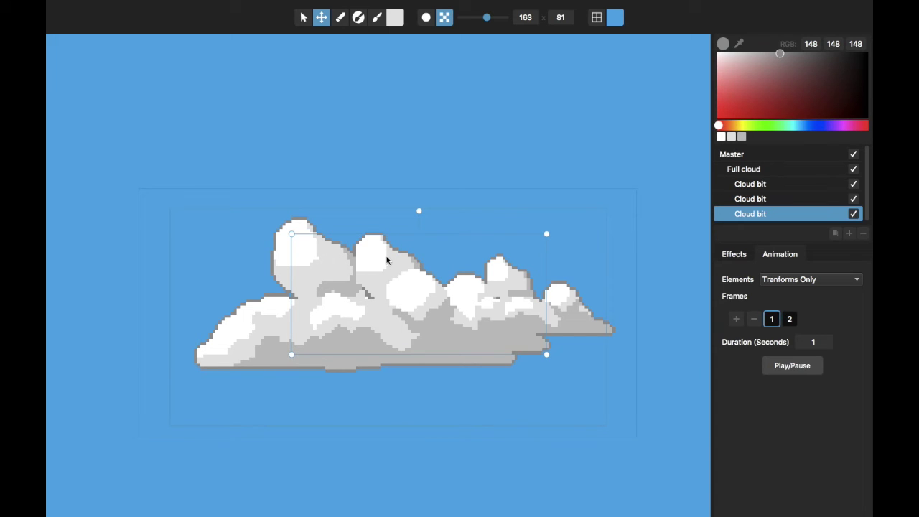
left_click(386, 258)
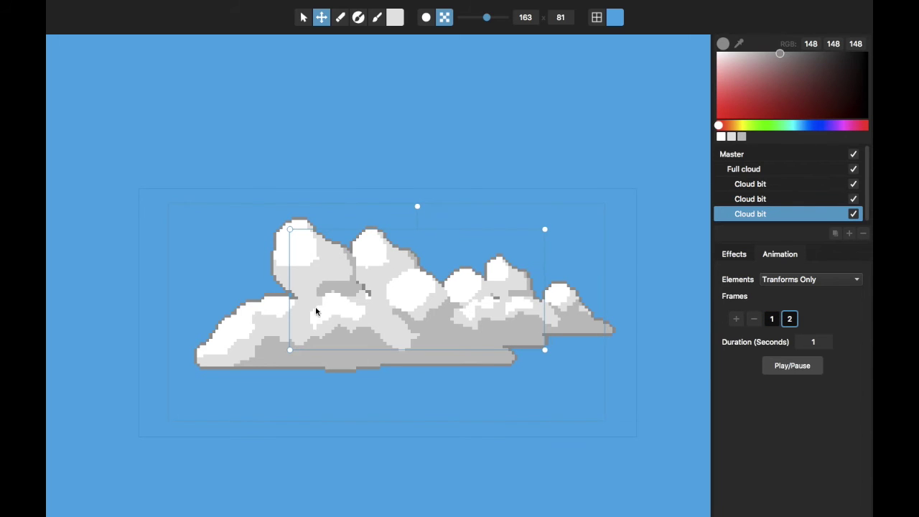
left_click(284, 277)
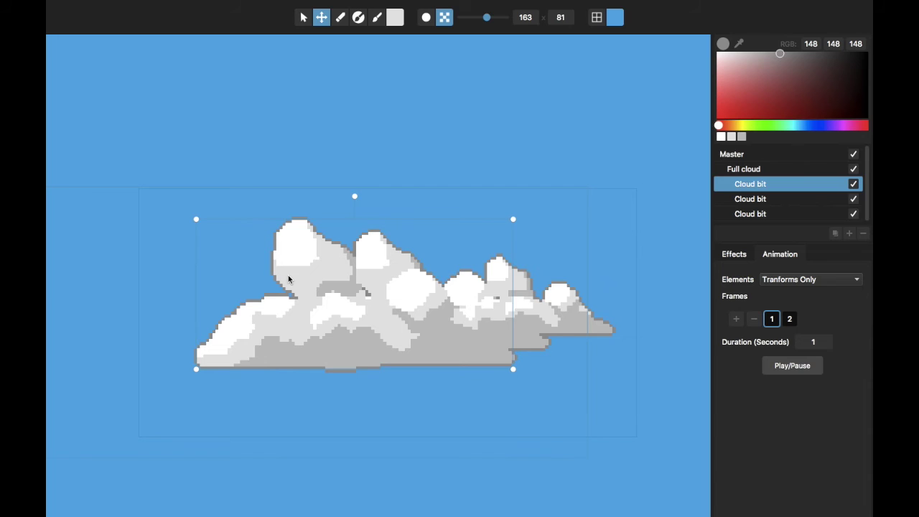
left_click(565, 300)
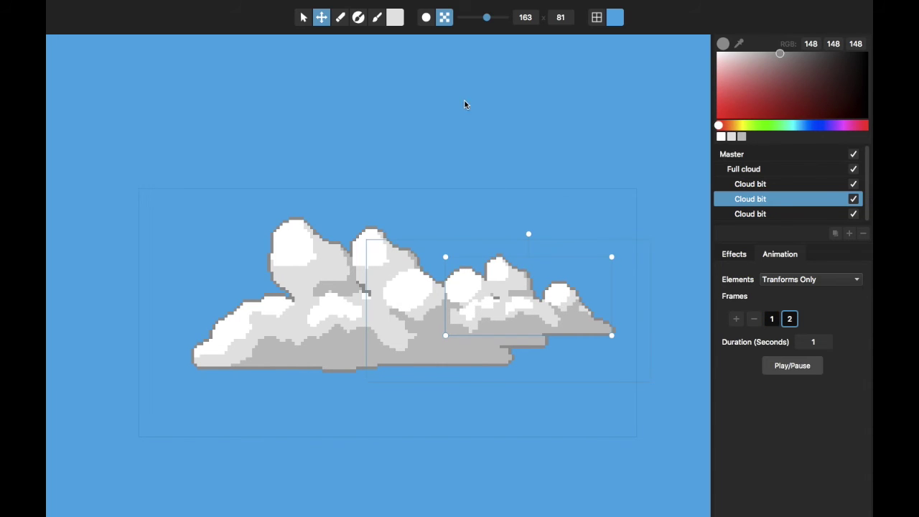
left_click(303, 18)
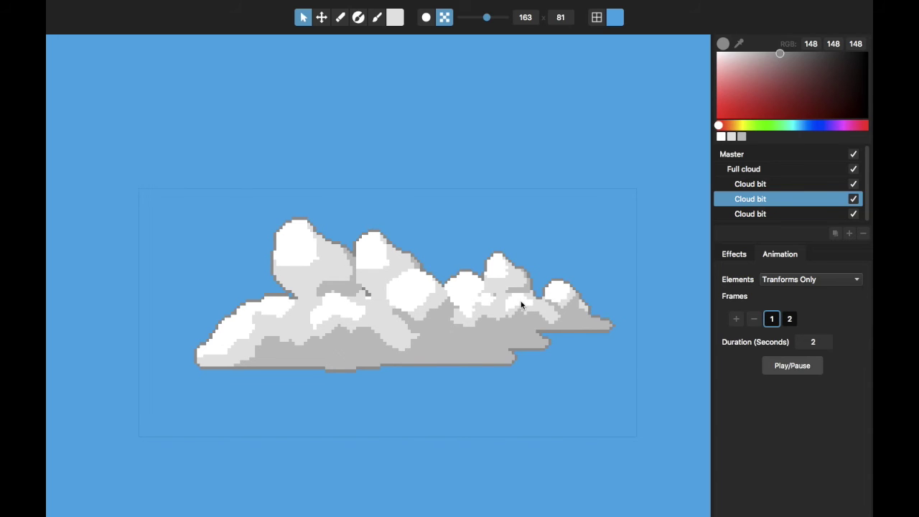
Lower the cloud's pixel resolution to 126 × 63 and enlarge the layer list area.
scroll(520, 303, "down", 5)
scroll(520, 301, "up", 4)
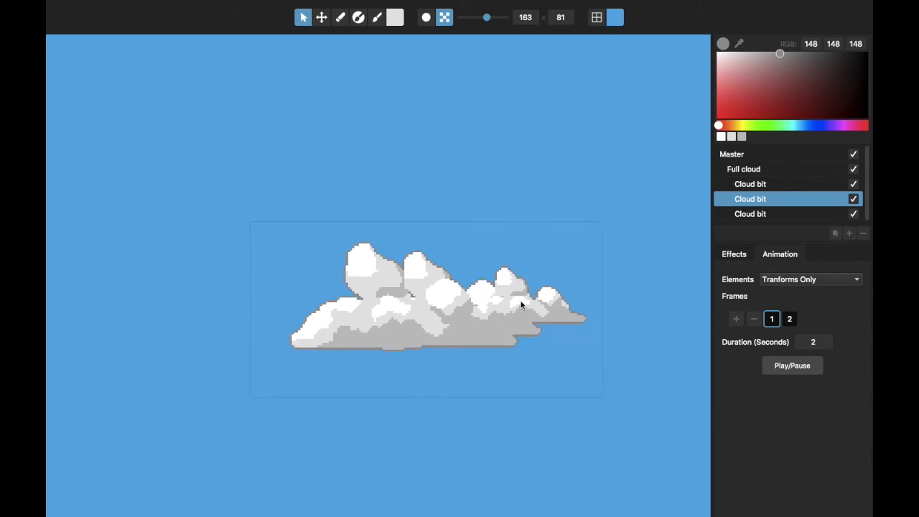
left_click_drag(600, 386, 576, 372)
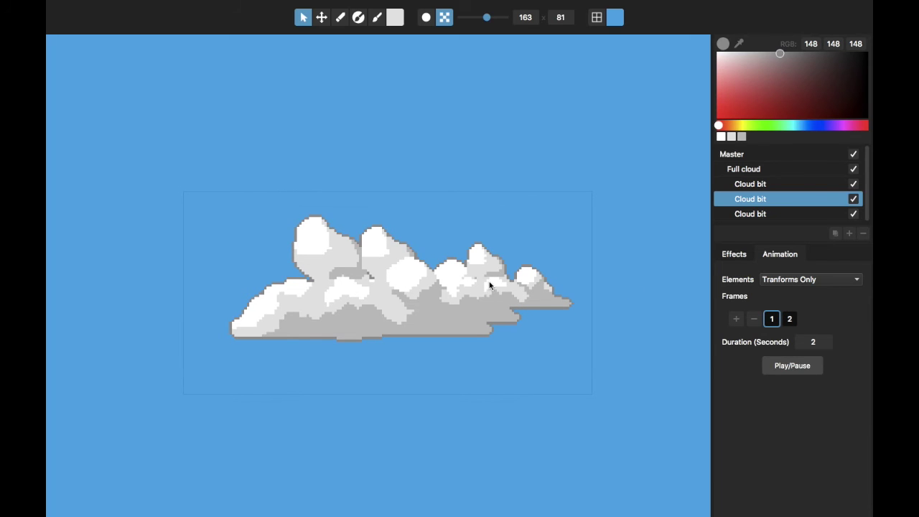
mouse_move(488, 23)
left_click_drag(488, 20, 482, 20)
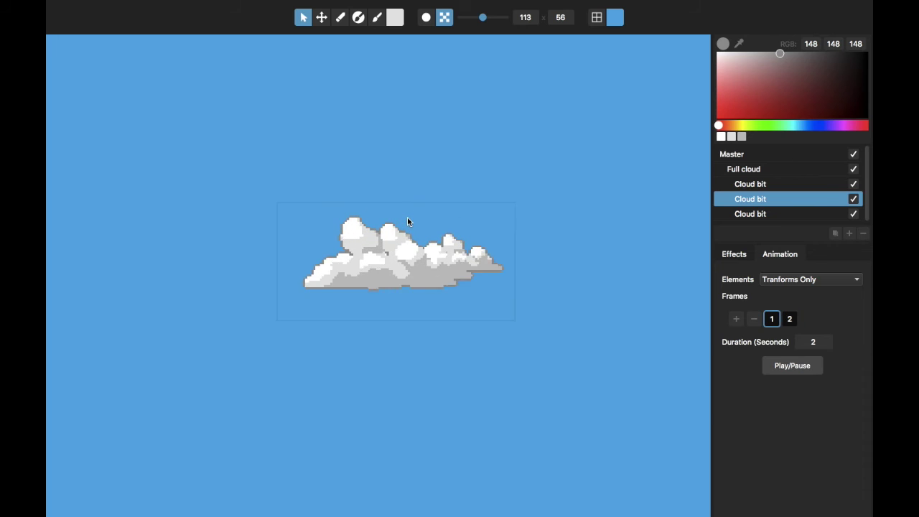
mouse_move(483, 17)
left_mouse_down()
mouse_move(493, 22)
mouse_move(484, 19)
left_mouse_up()
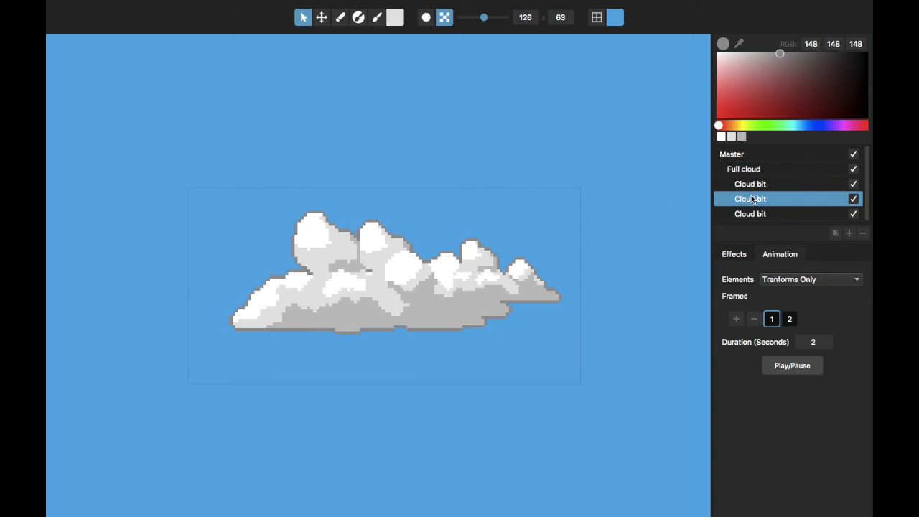
left_click_drag(764, 242, 763, 266)
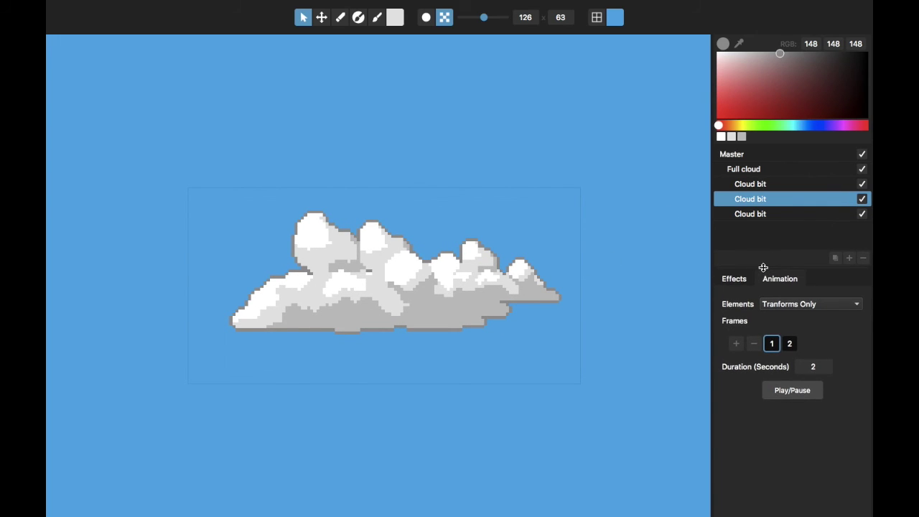
Compare frames 1 and 2 and switch the animation to Transforms + Visibility.
left_click(791, 348)
left_click(771, 343)
left_click(790, 344)
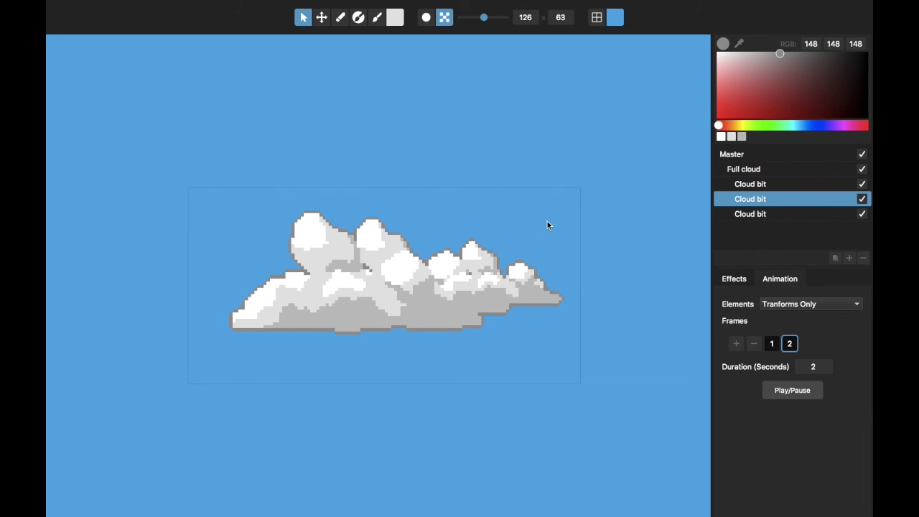
left_click(794, 304)
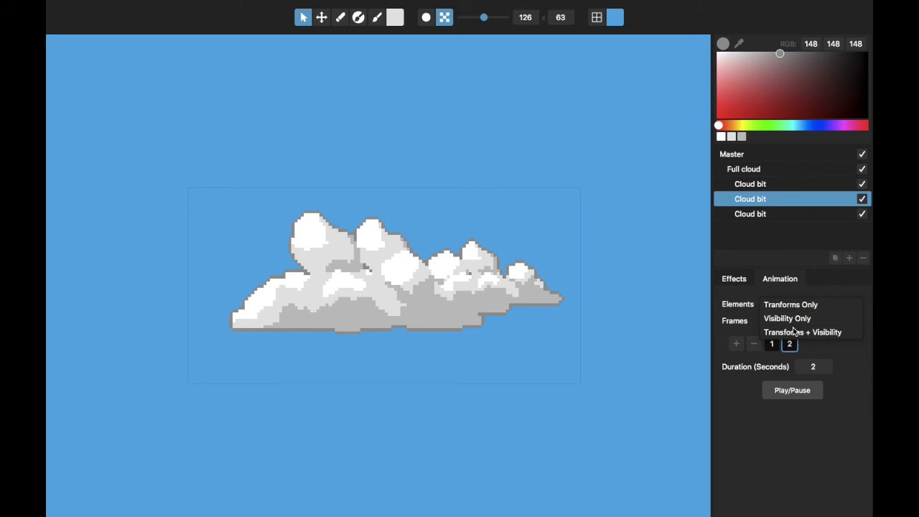
left_click(794, 333)
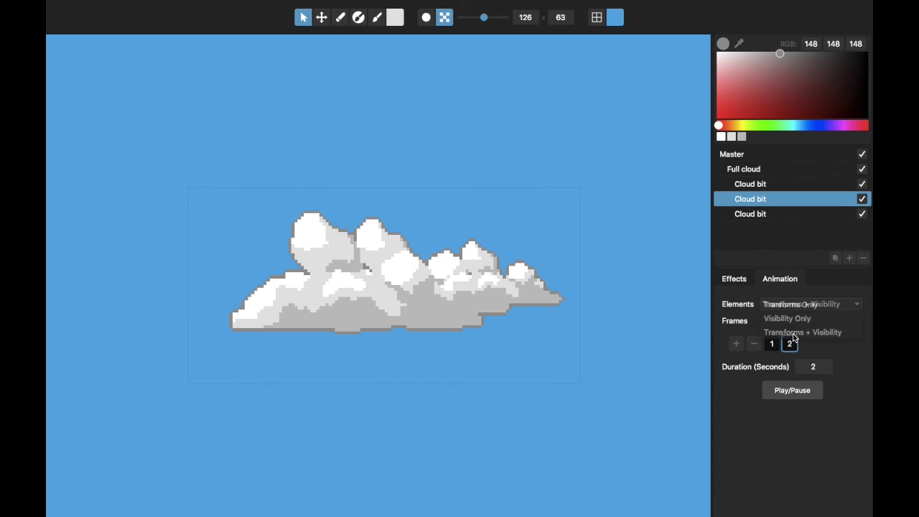
left_click(767, 321)
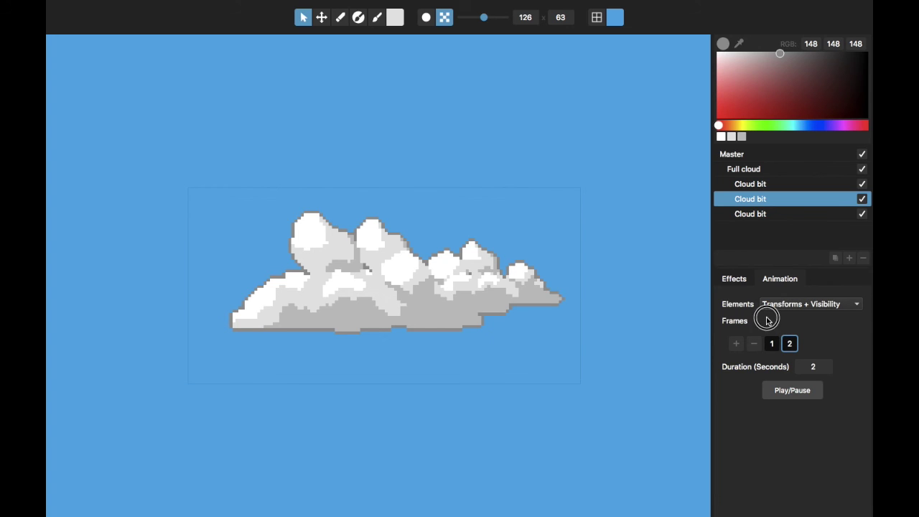
Hide the upper Cloud bit in frame 2 and preview the animation.
left_click(862, 185)
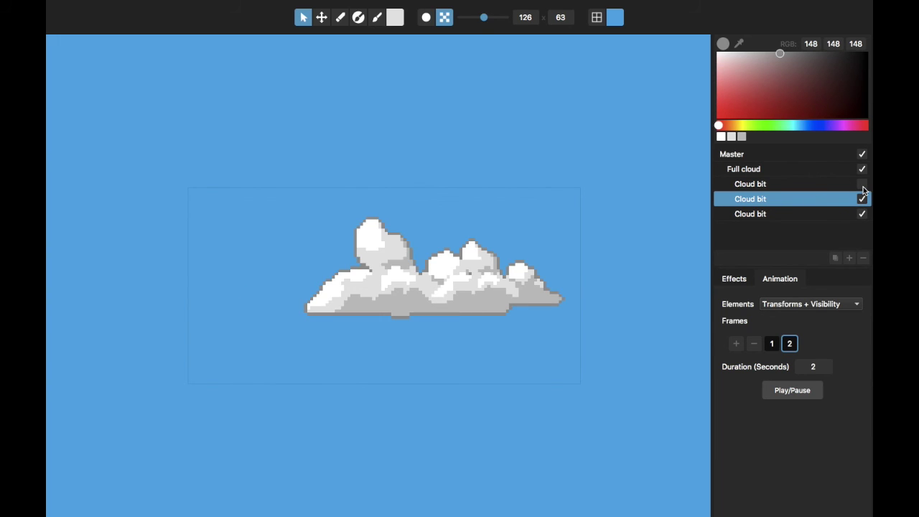
left_click(811, 187)
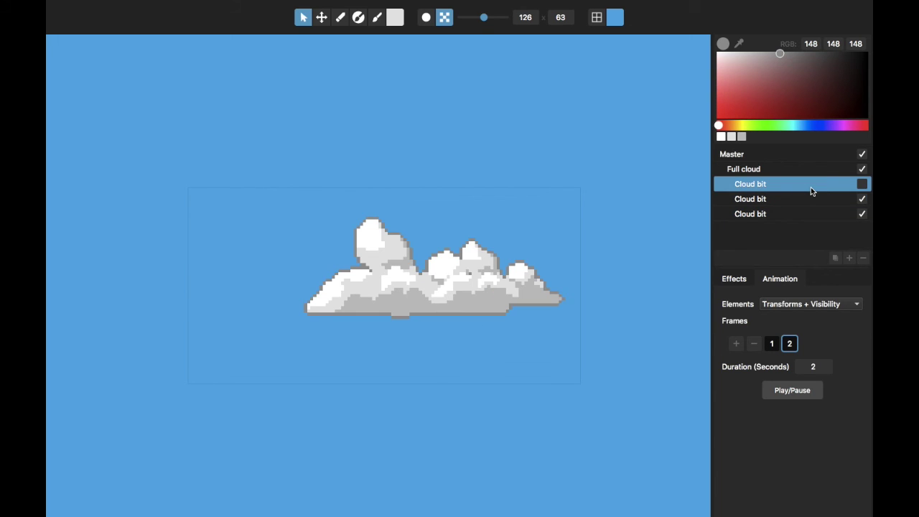
left_click(771, 345)
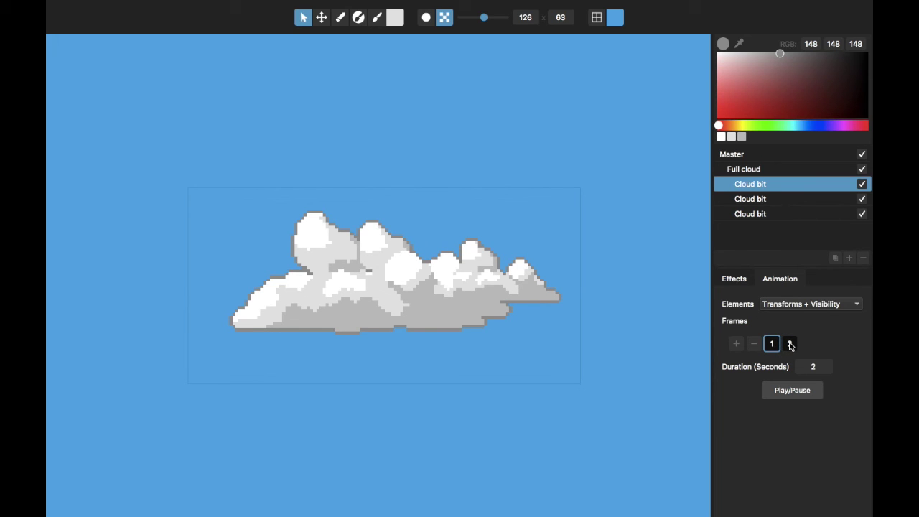
left_click(790, 345)
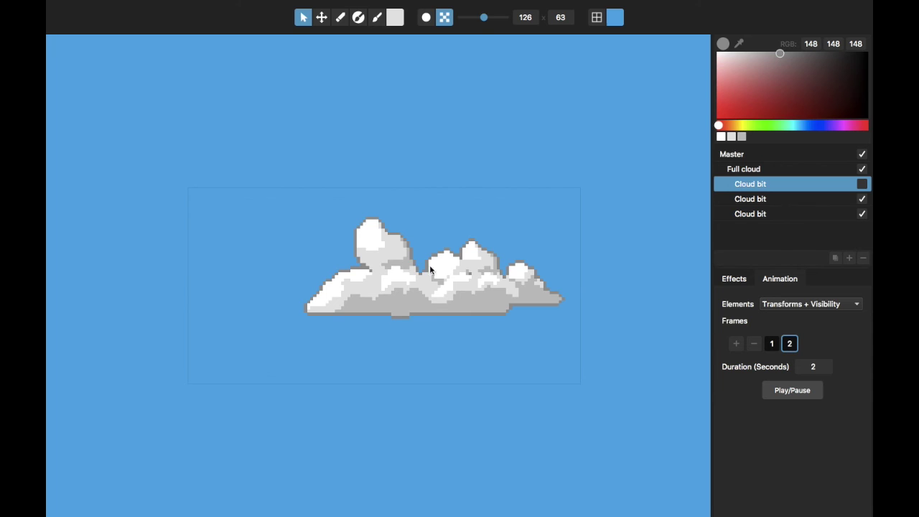
key("space")
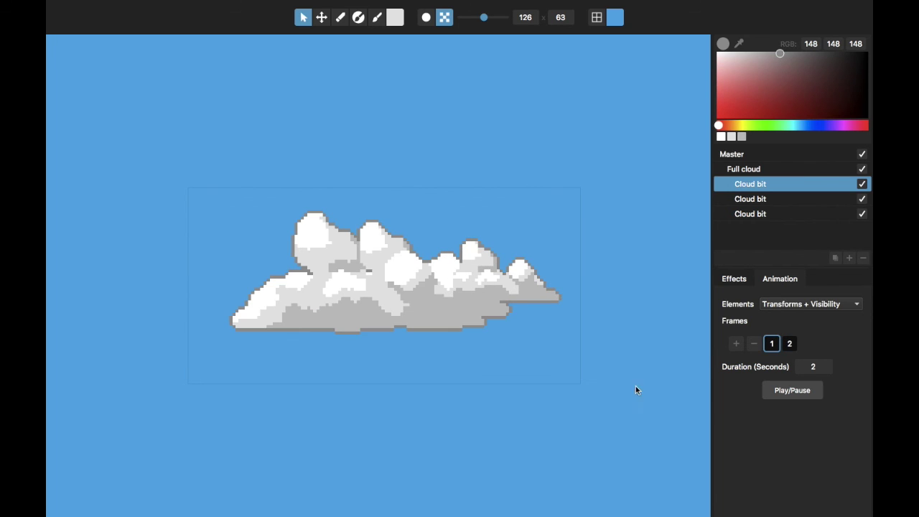
Add a third frame, hide the second Cloud bit, and spread the remaining pieces apart.
left_click(737, 346)
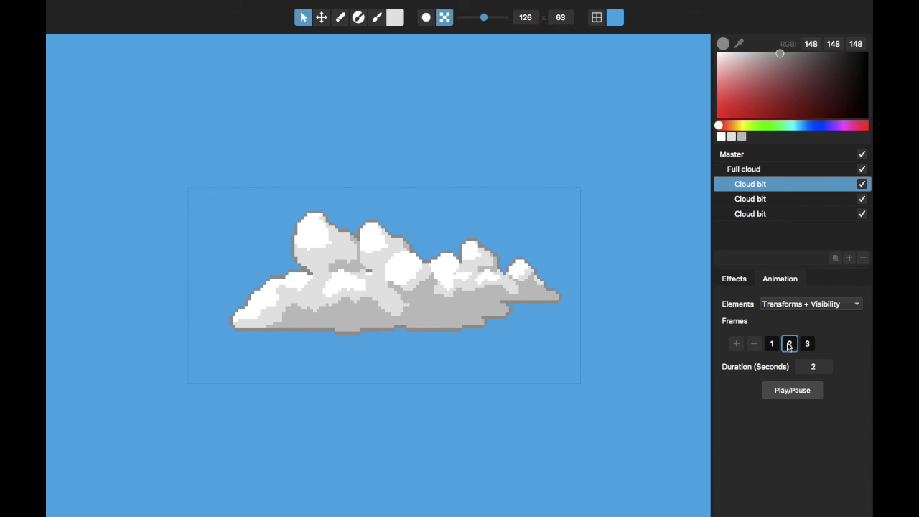
left_click(765, 201)
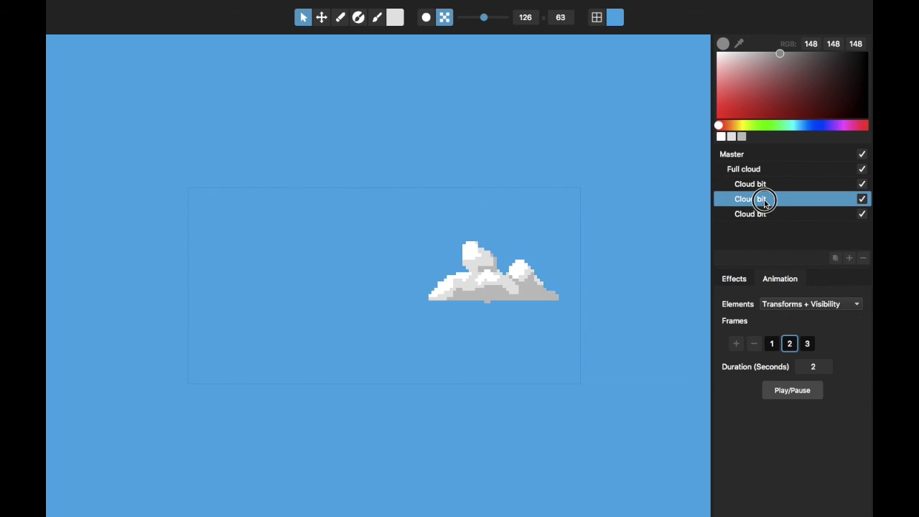
left_click(862, 201)
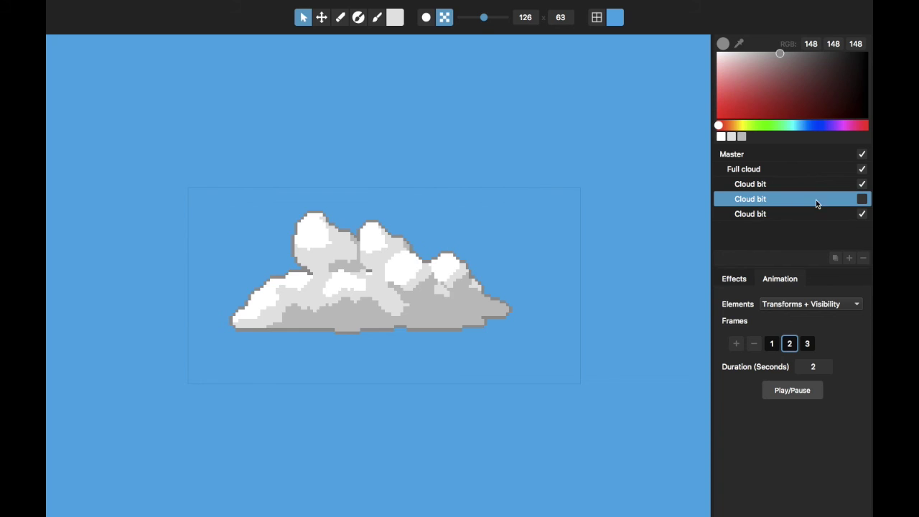
left_click(779, 213)
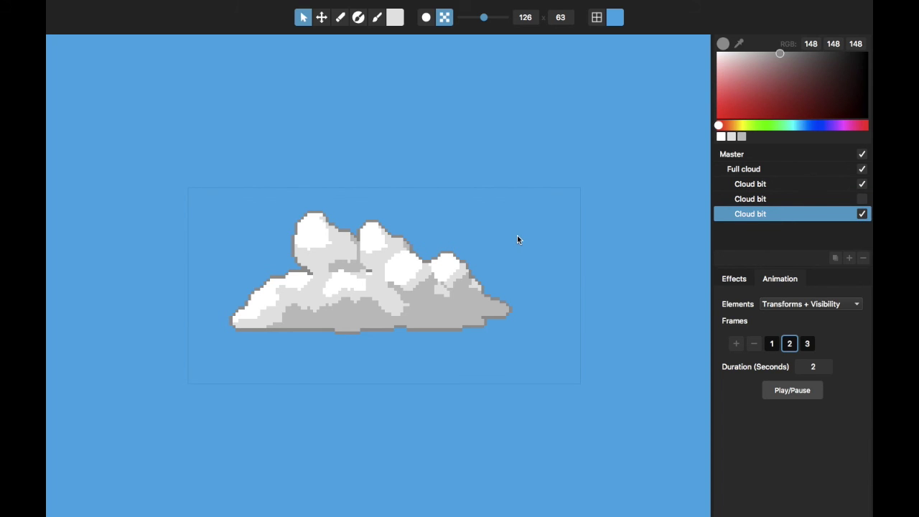
left_click(321, 17)
left_click_drag(394, 251, 453, 260)
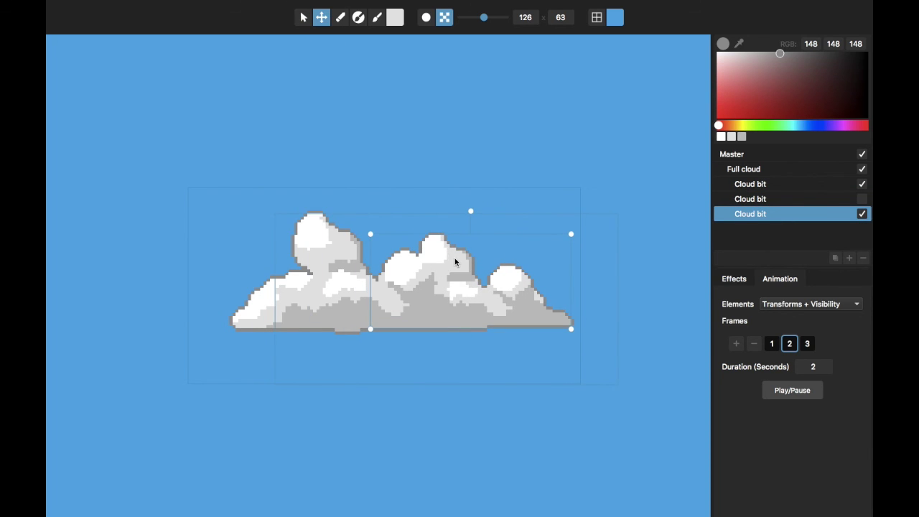
left_click_drag(319, 290, 293, 298)
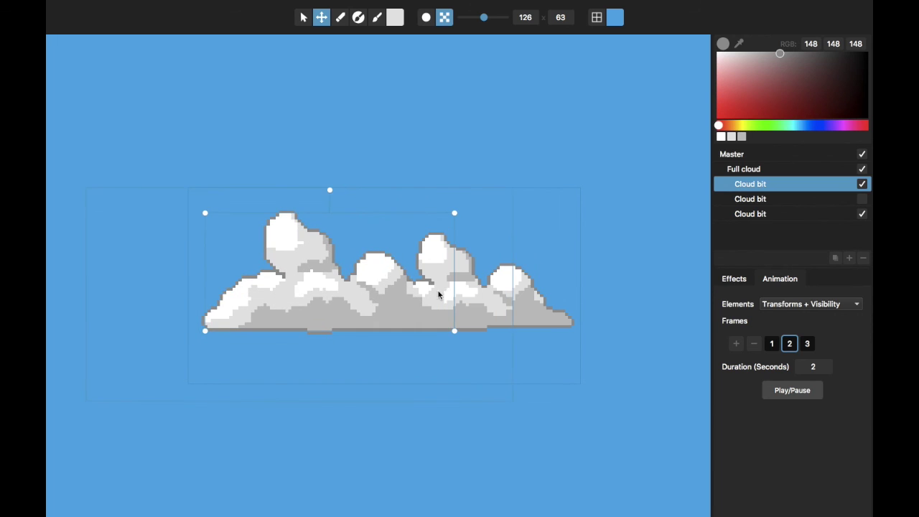
left_click(498, 300)
left_click_drag(351, 293, 359, 290)
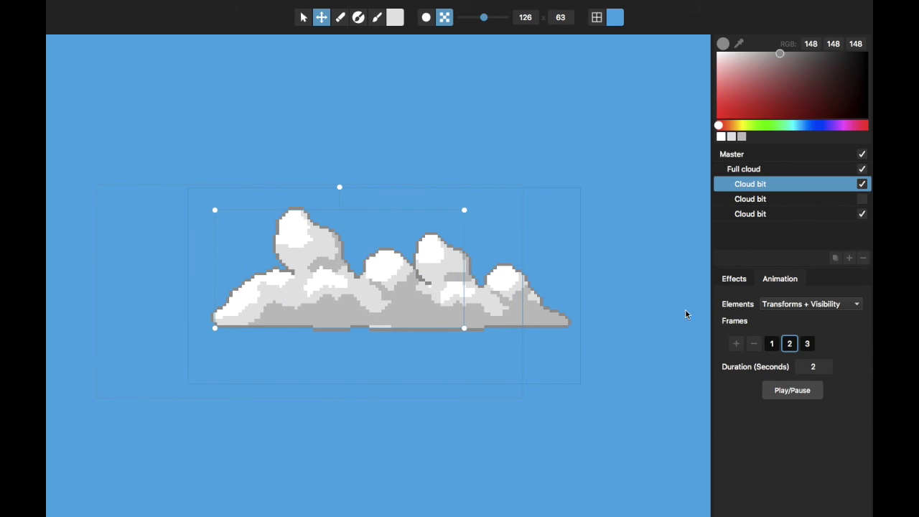
left_click(305, 18)
key("space")
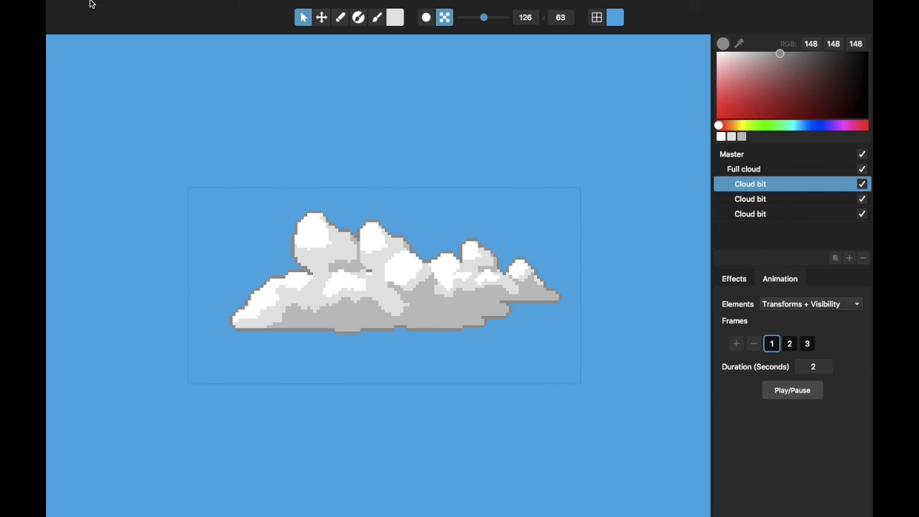
left_click(134, 5)
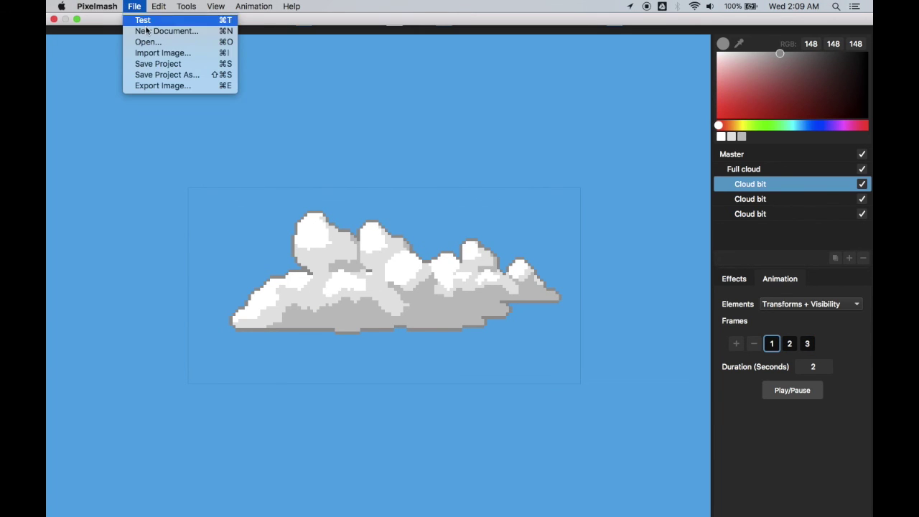
left_click(170, 85)
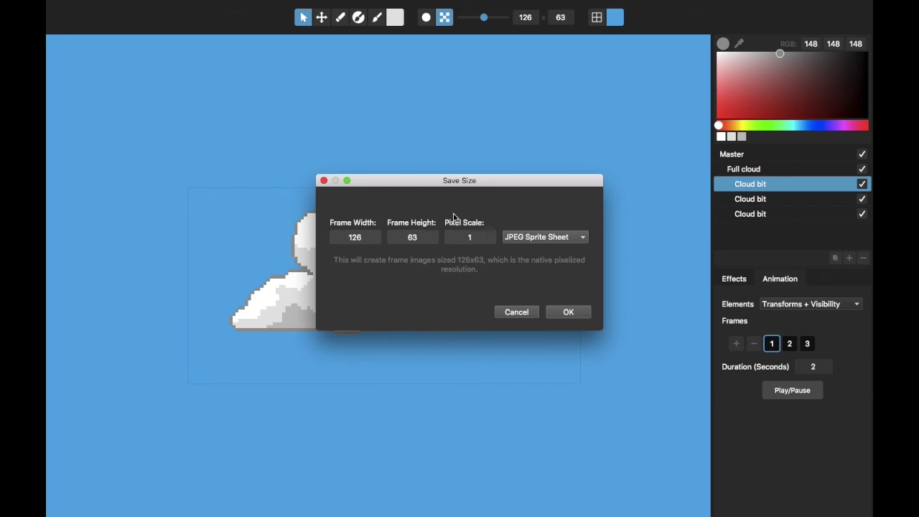
left_click(529, 237)
left_click(530, 169)
left_click(522, 316)
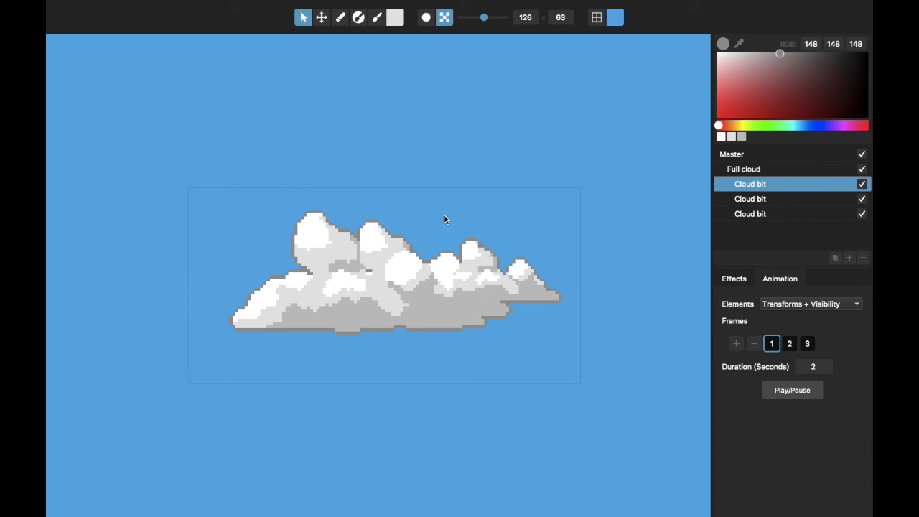
Adjust the toolbar resolution slider until the cloud renders at 155 x 77.
left_click_drag(484, 17, 490, 22)
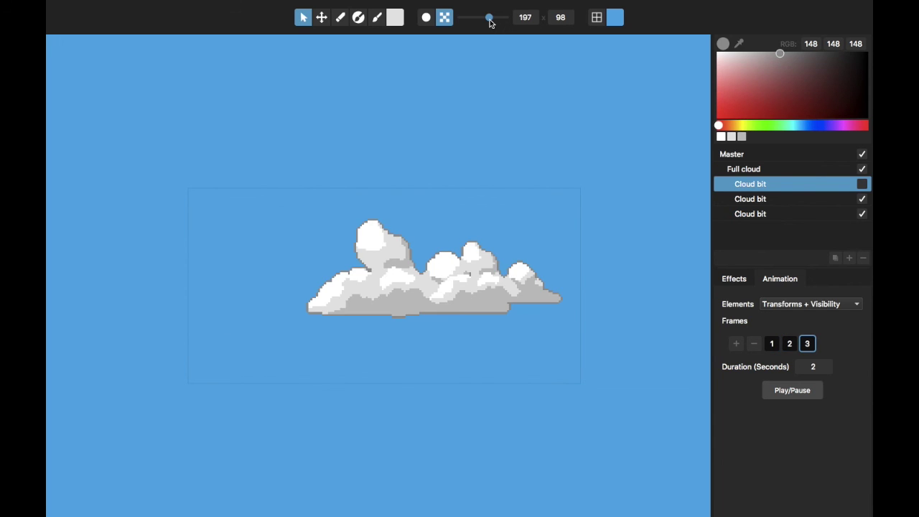
left_click_drag(490, 22, 485, 21)
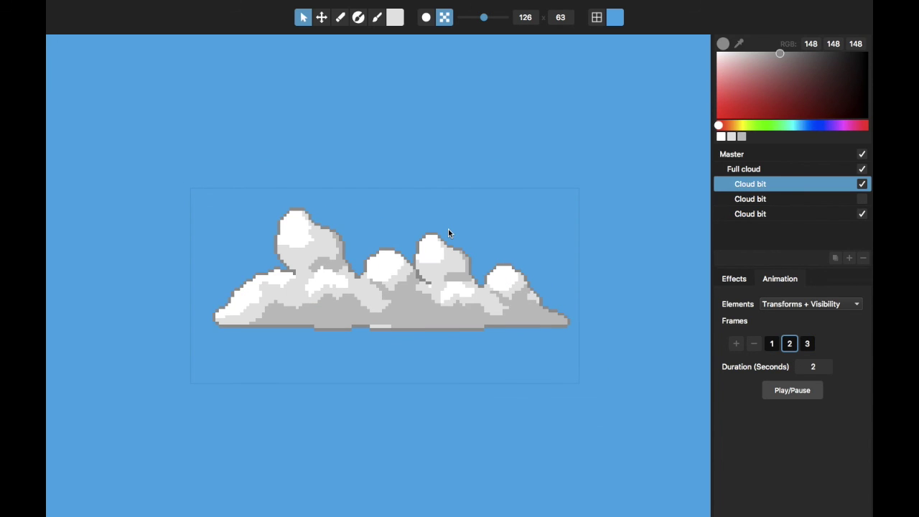
left_click_drag(484, 18, 486, 19)
left_click(509, 134)
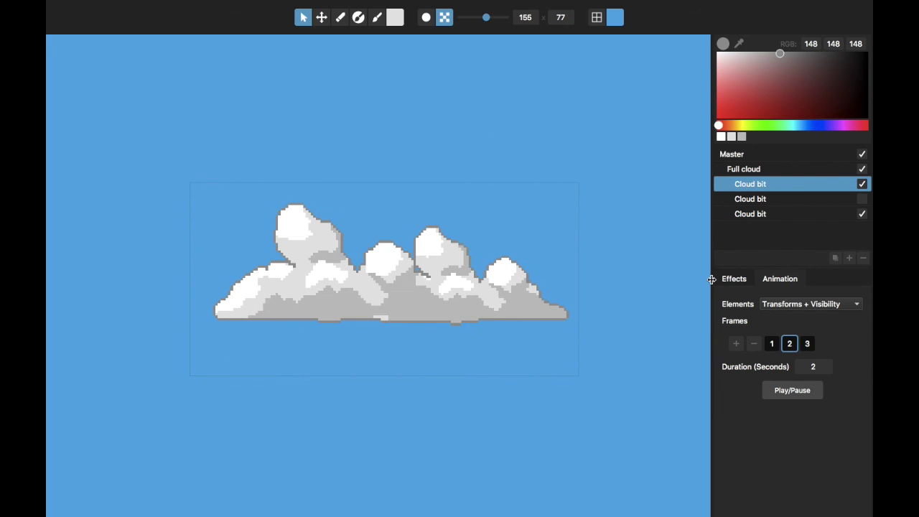
Add a Colorize effect to the Full cloud group.
left_click(756, 168)
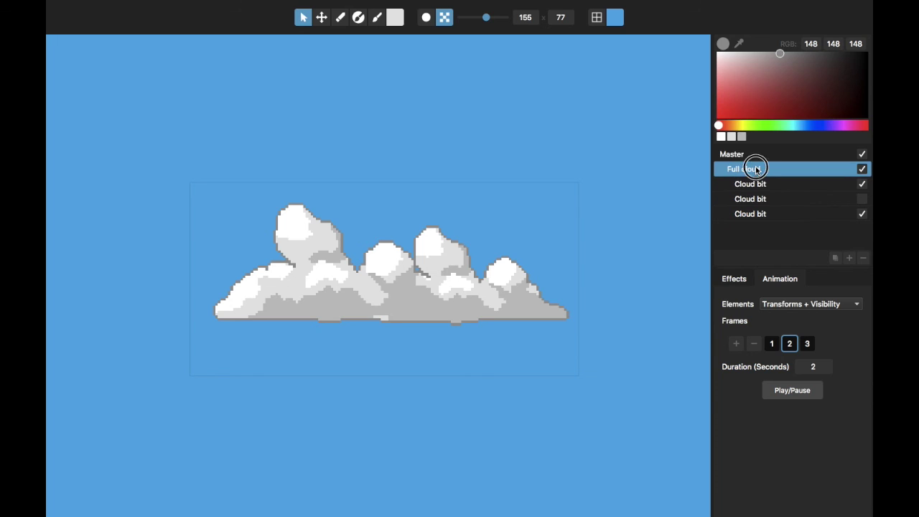
left_click(744, 282)
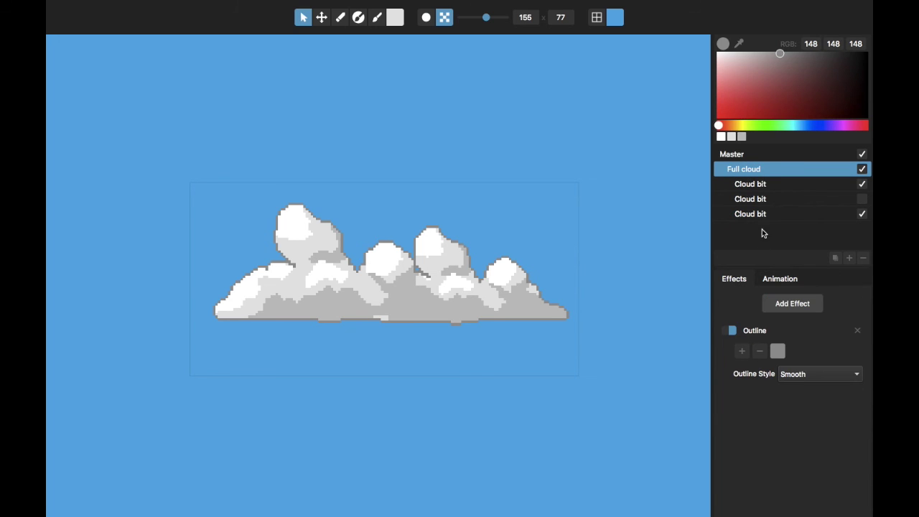
left_click(797, 304)
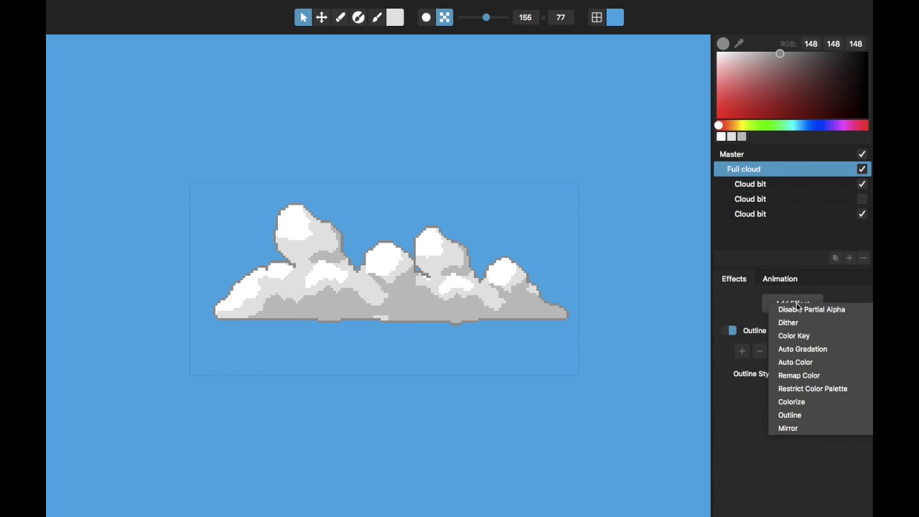
left_click(798, 404)
Set the Colorize tint to a pale blue (120, 177, 213).
left_click(740, 422)
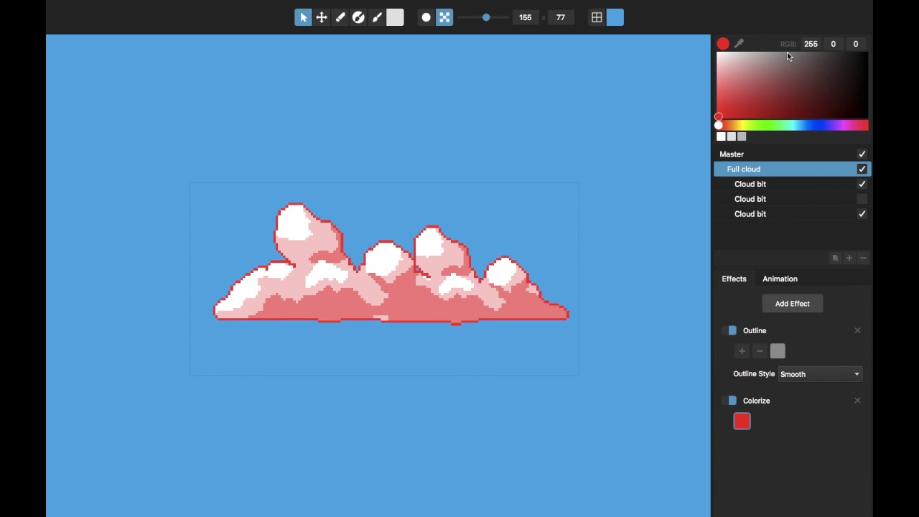
left_click(729, 127)
left_click_drag(741, 113, 740, 117)
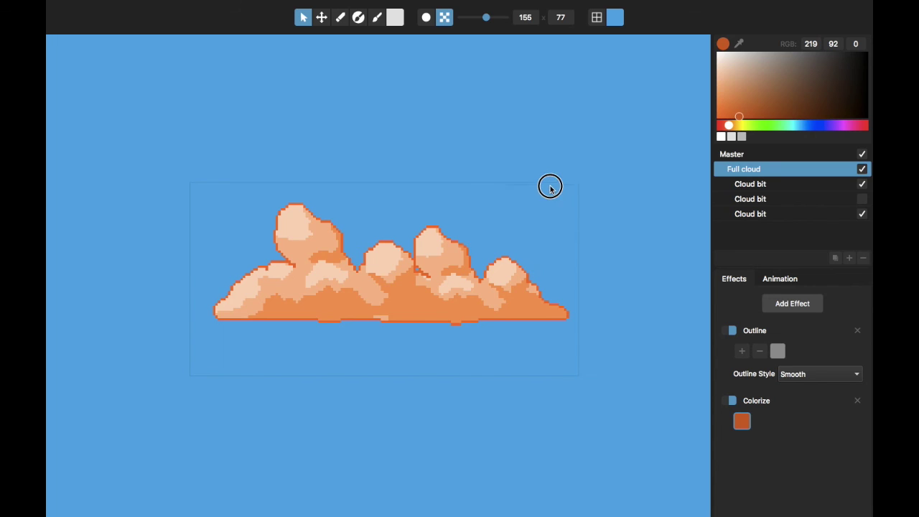
left_click_drag(550, 187, 552, 182)
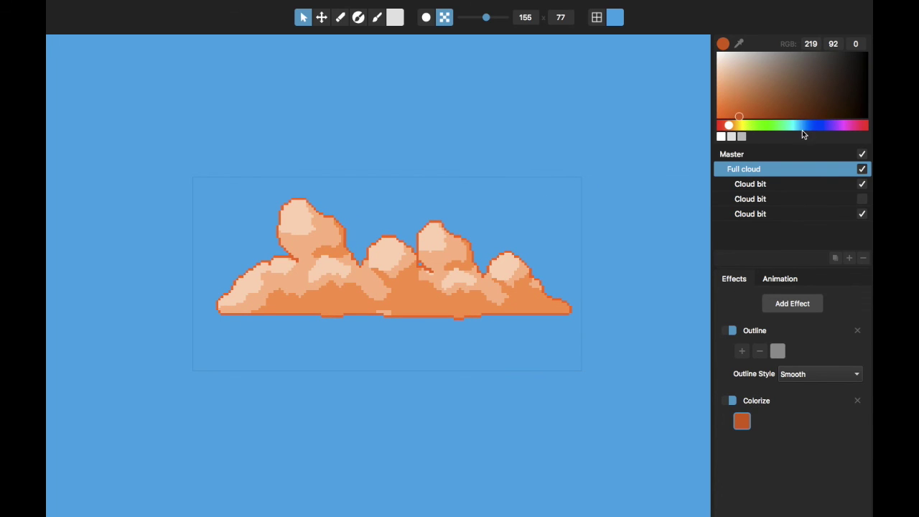
left_click_drag(741, 106, 803, 34)
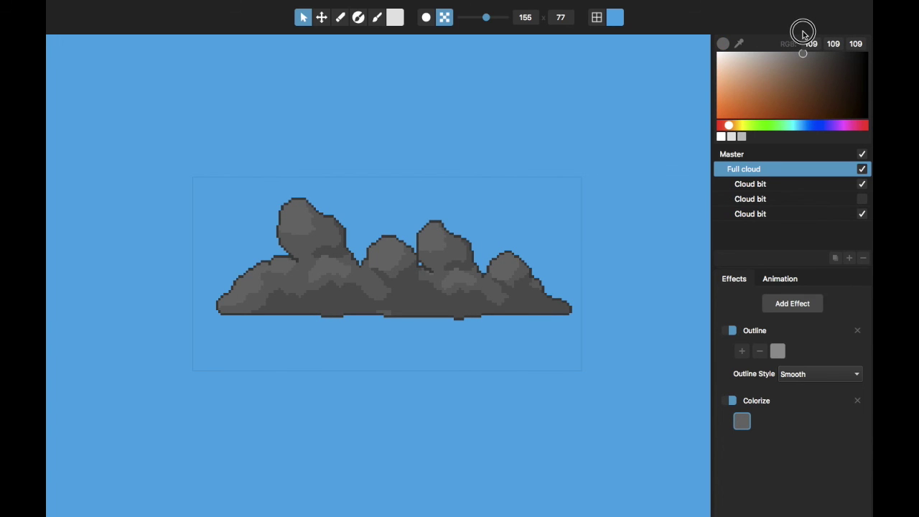
left_click(801, 125)
left_click(791, 61)
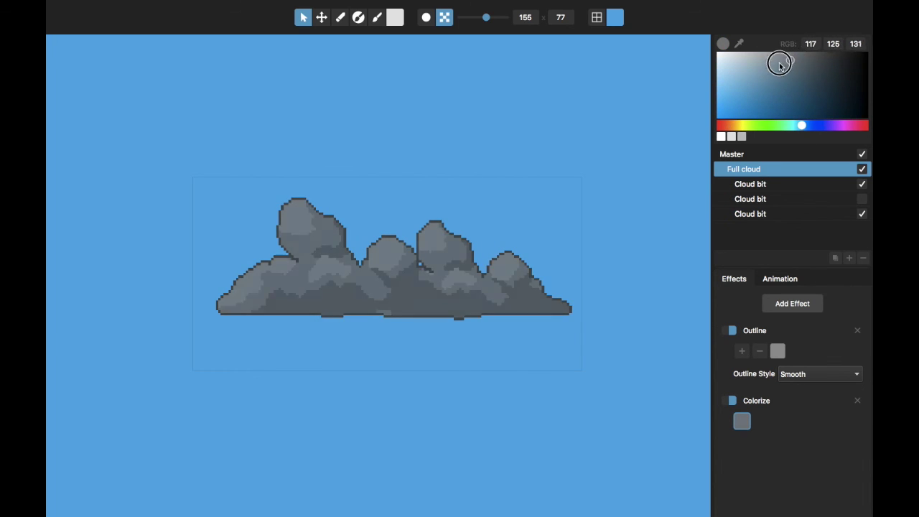
left_click_drag(780, 65, 742, 82)
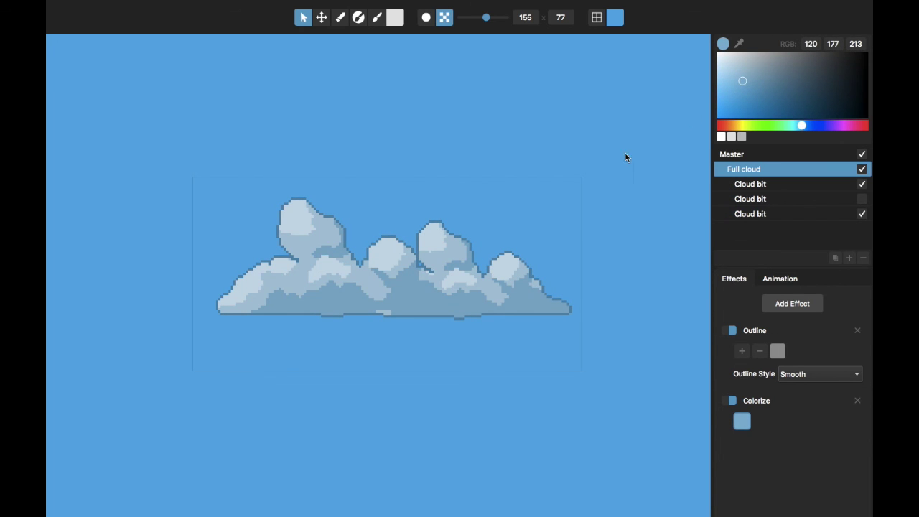